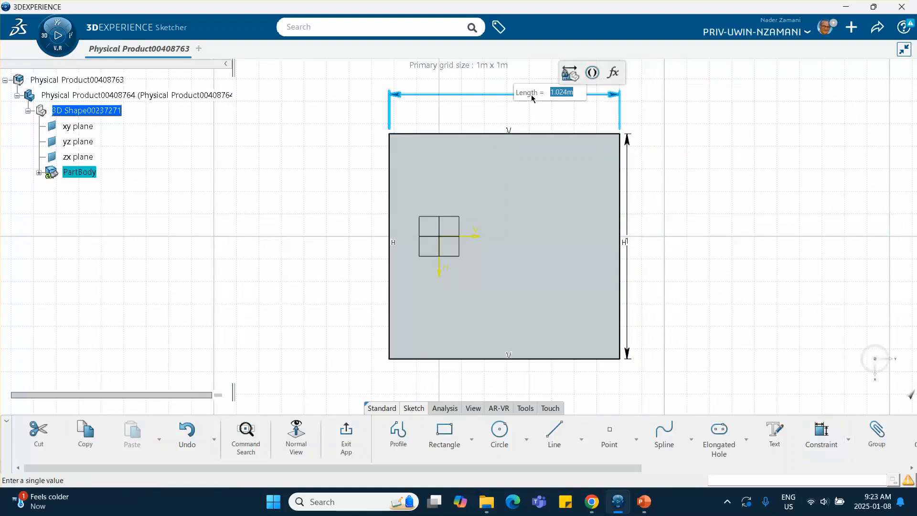
Step: Set the square sketch's horizontal length to 1 m and exit the sketch
text(1)
key(Return)
click(354, 163)
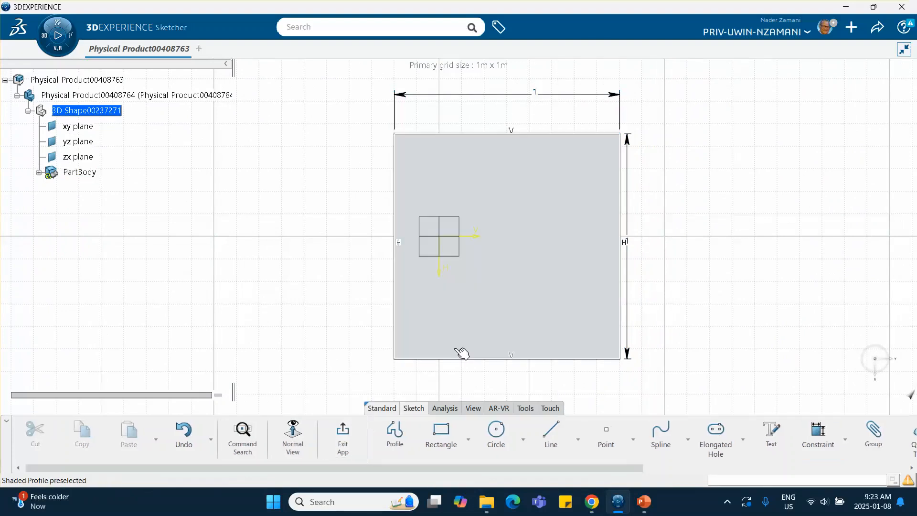
click(345, 439)
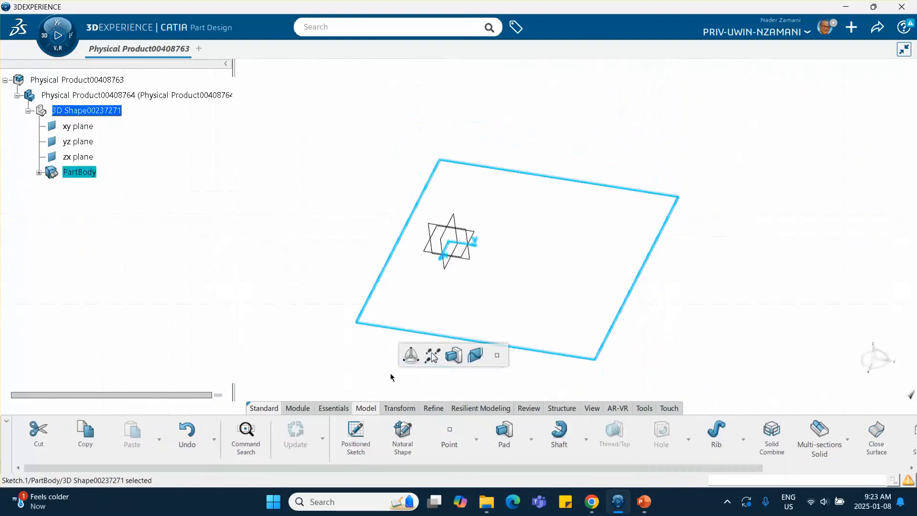
Step: Pad the square sketch to a length of 1 m to form a solid cube
click(453, 354)
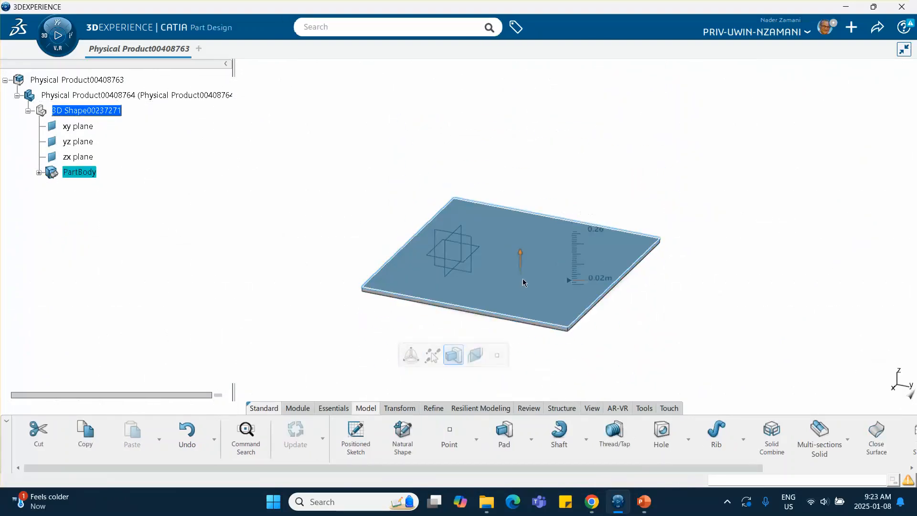
text(1)
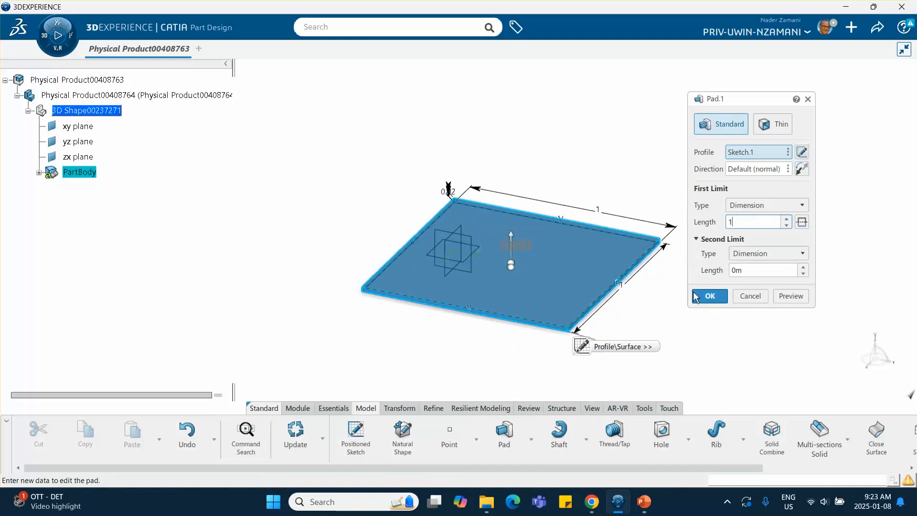
click(709, 297)
click(277, 194)
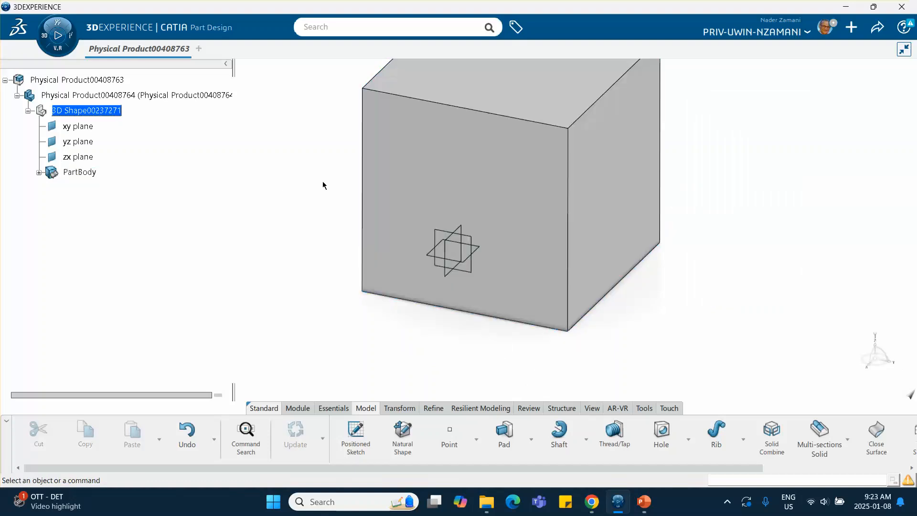
middle_drag(323, 185, 328, 218)
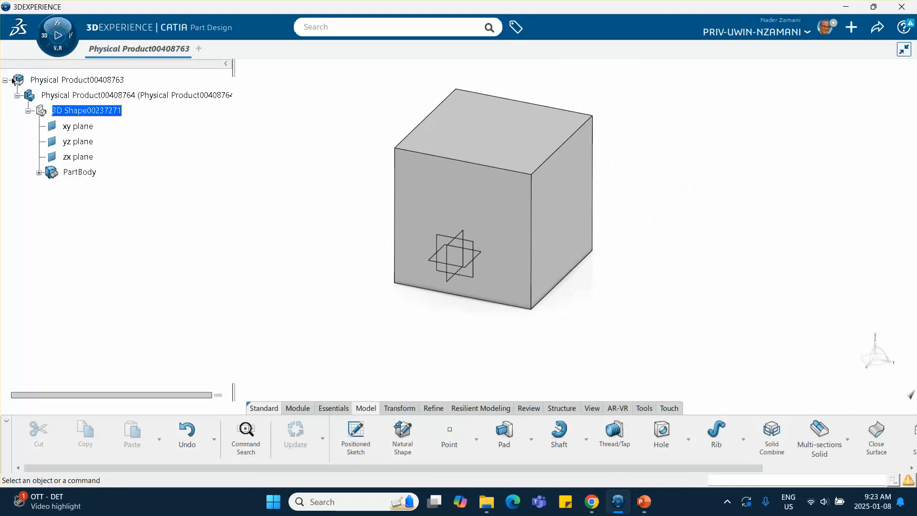
Step: Activate the root physical product and switch to the Mechanical Systems Design app
double_click(67, 83)
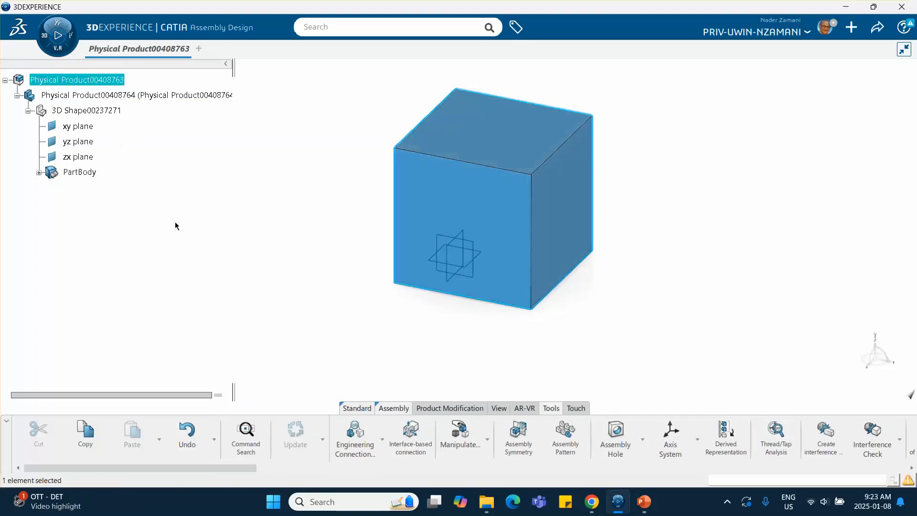
click(40, 36)
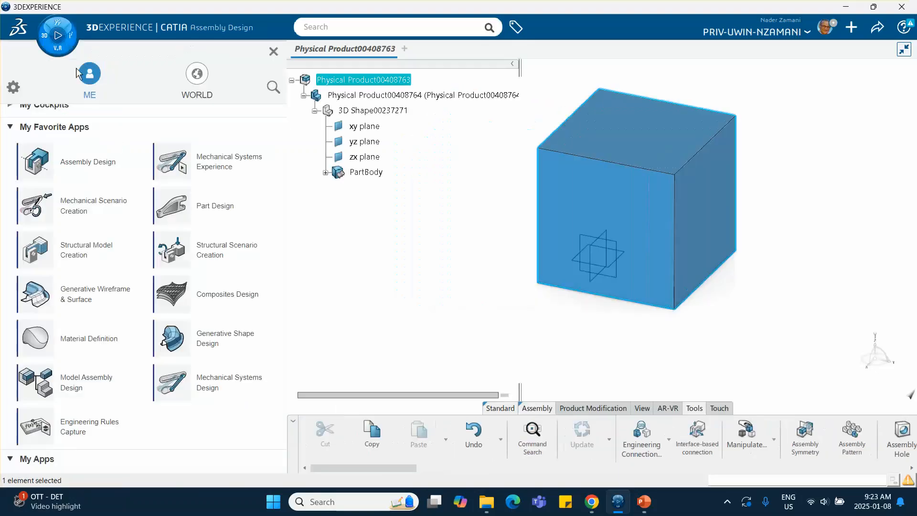
click(216, 388)
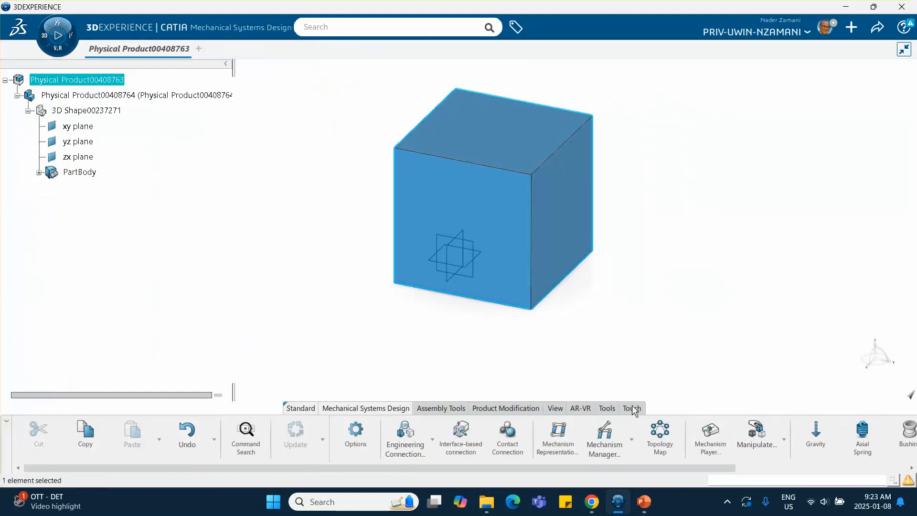
Step: Start Weight Definition to colour the product by weight status, leaving nothing selected
scroll(627, 429, down, 3)
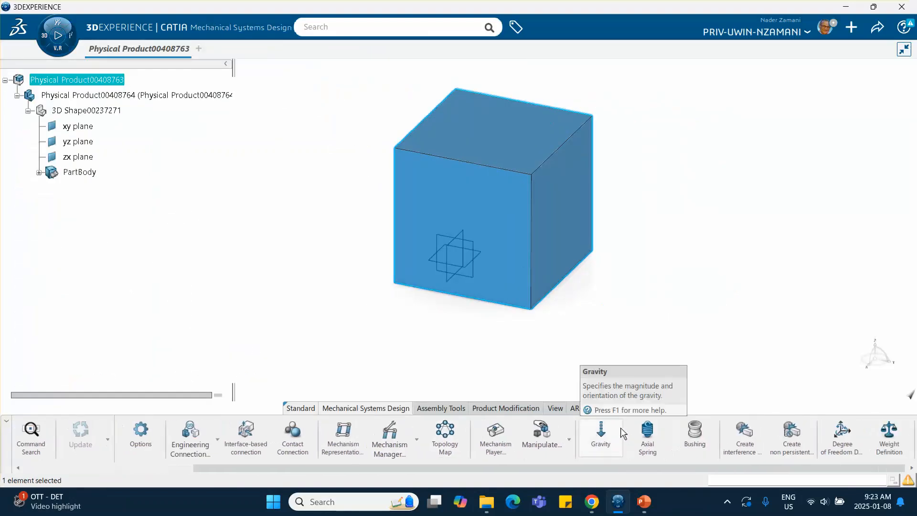
click(880, 437)
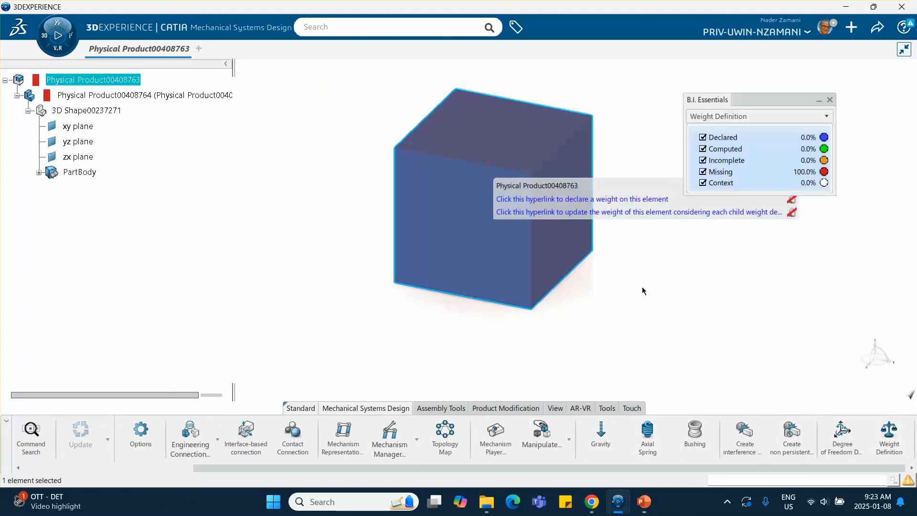
middle_drag(530, 131, 574, 181)
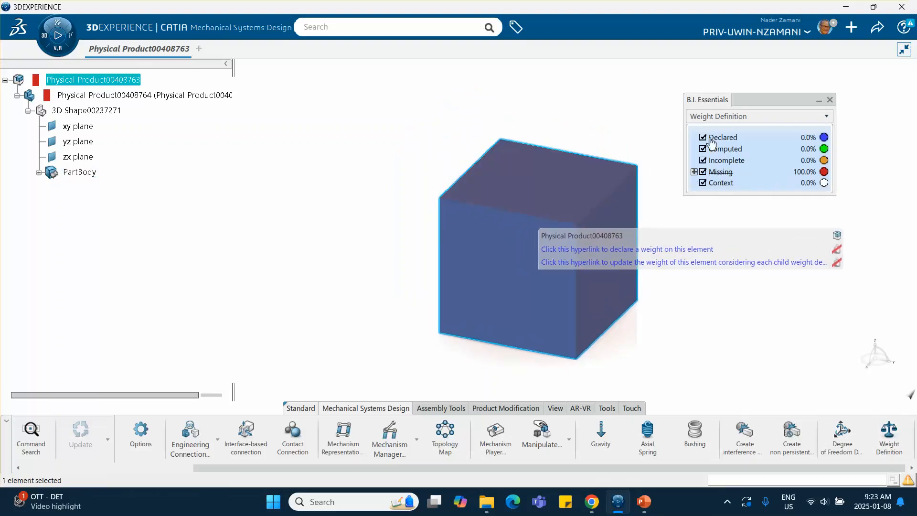
click(297, 126)
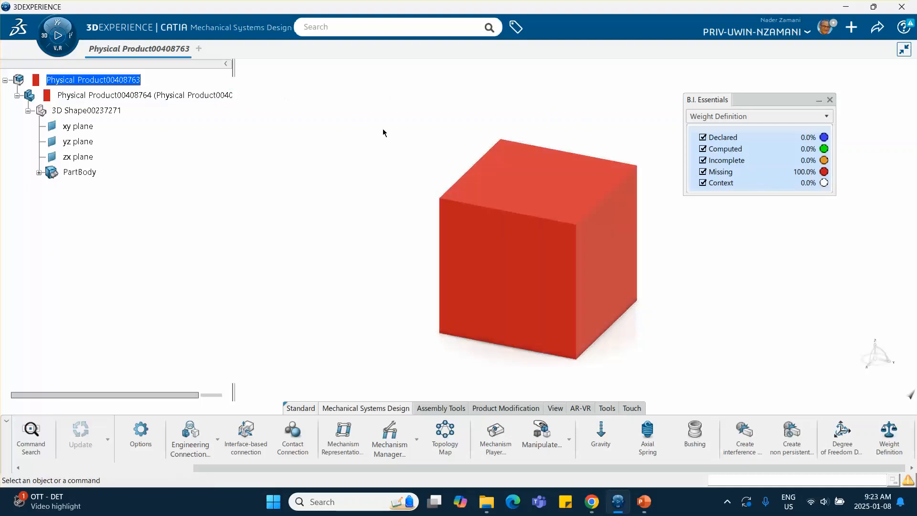
Step: Compute the cube part's weight from its geometry, review the inertia values and remove the computed weight
click(496, 180)
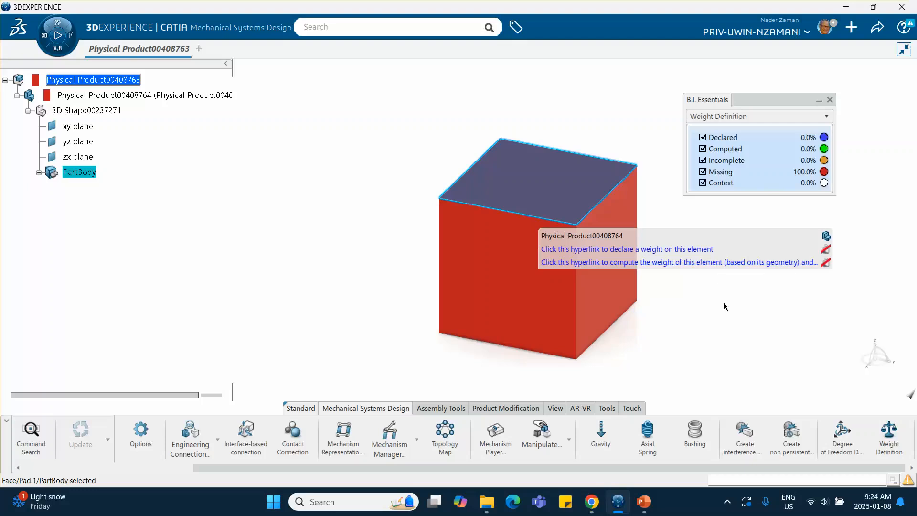
click(704, 262)
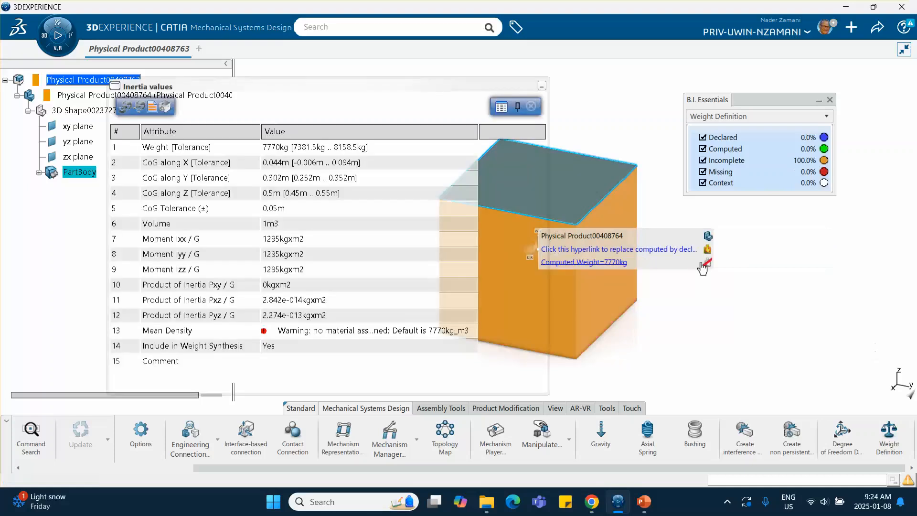
middle_drag(523, 221, 675, 238)
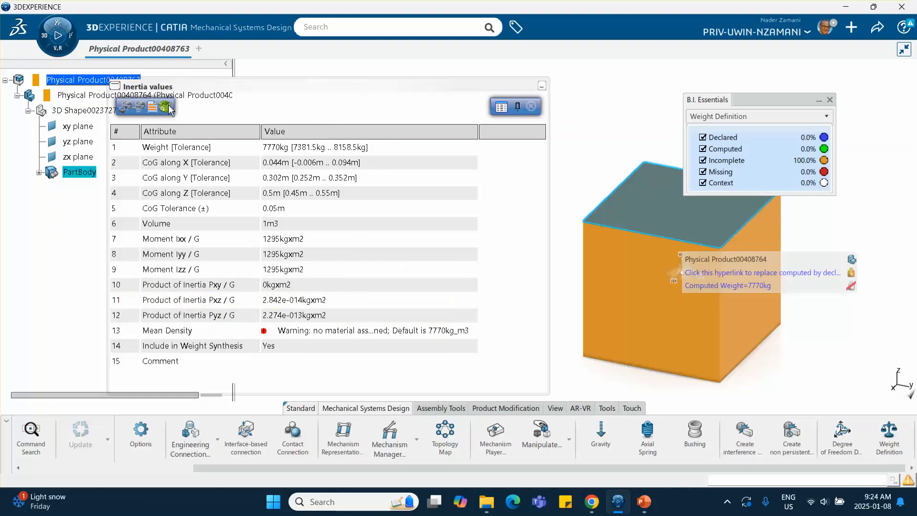
click(308, 152)
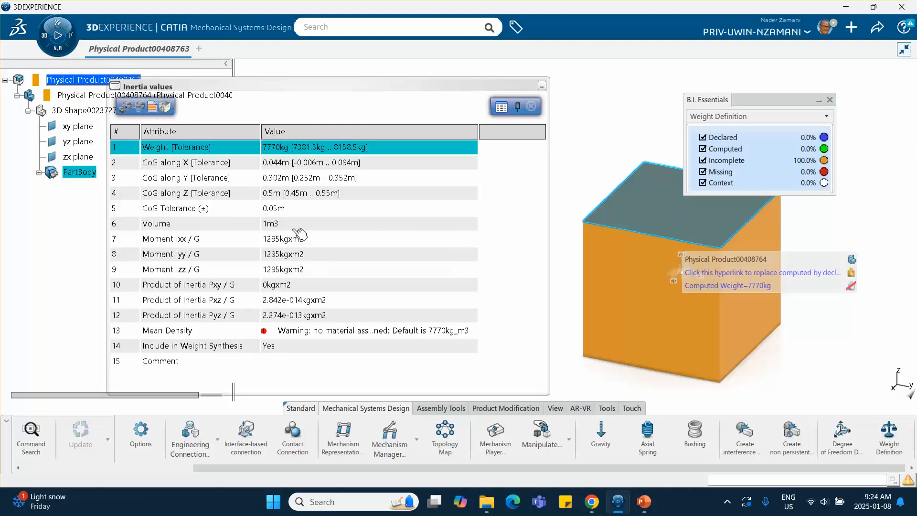
click(166, 107)
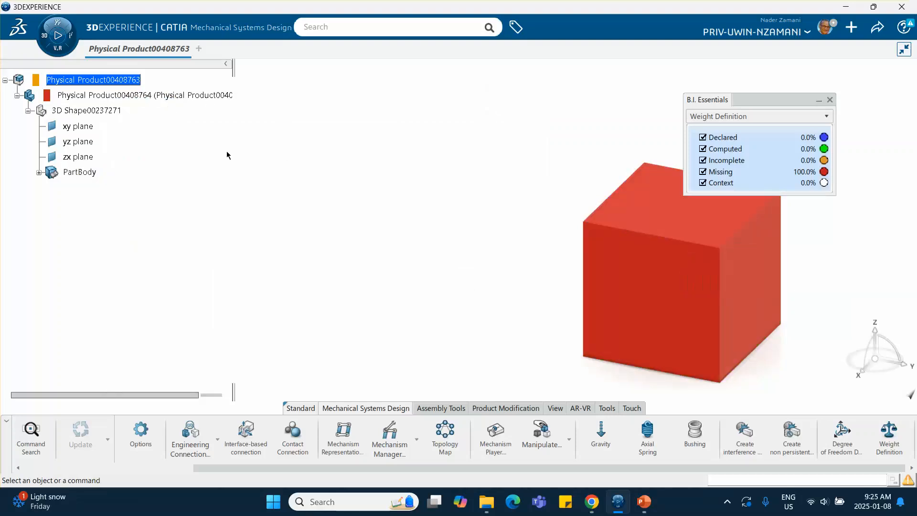
Step: Declare a weight of 7770 kg on the cube part, with its inertia values tied to the weight
click(224, 98)
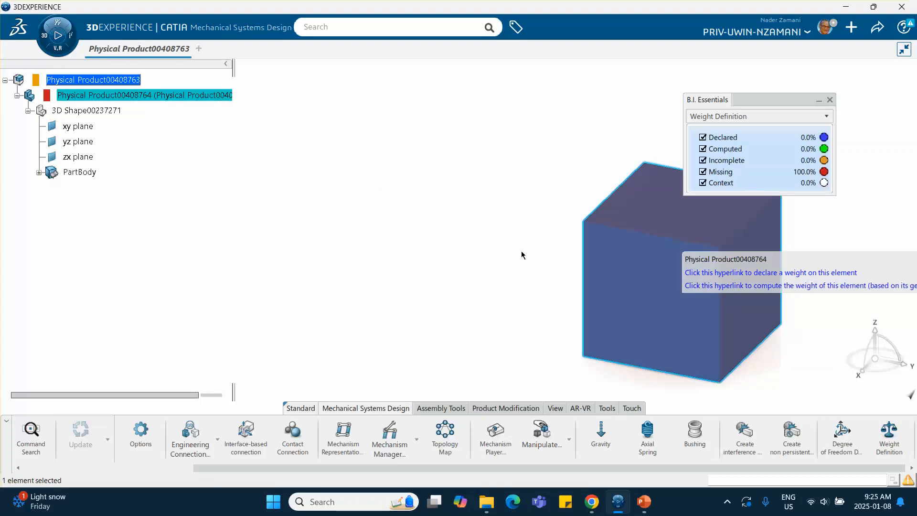
click(825, 273)
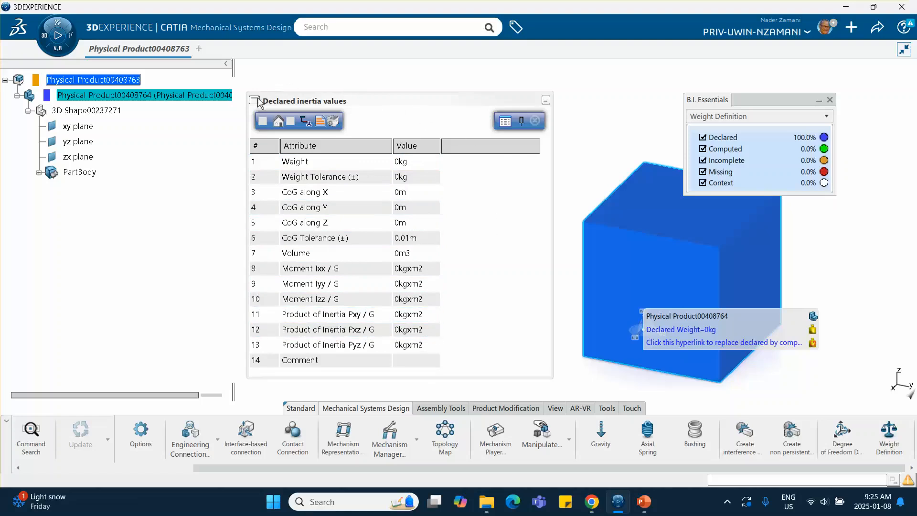
click(262, 122)
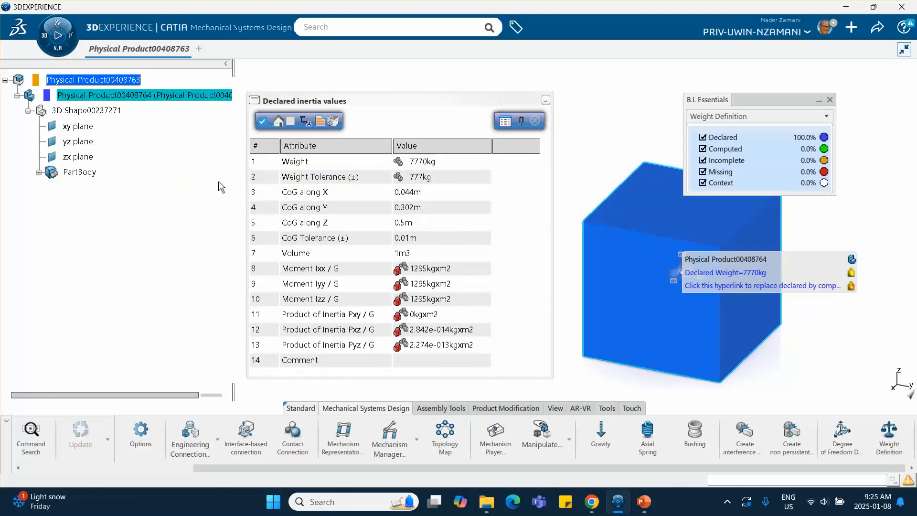
Step: Set the cube part's declared weight to 77.7 kg
click(423, 163)
click(417, 162)
click(406, 161)
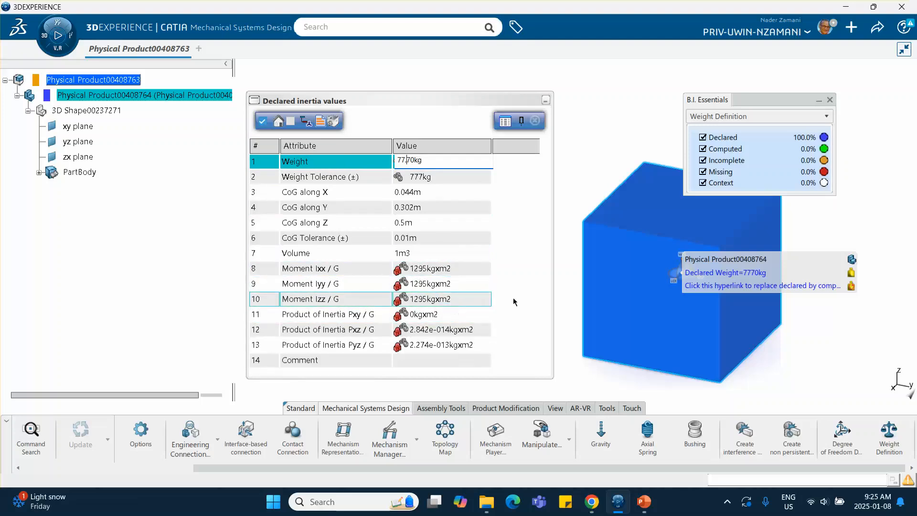
key(Return)
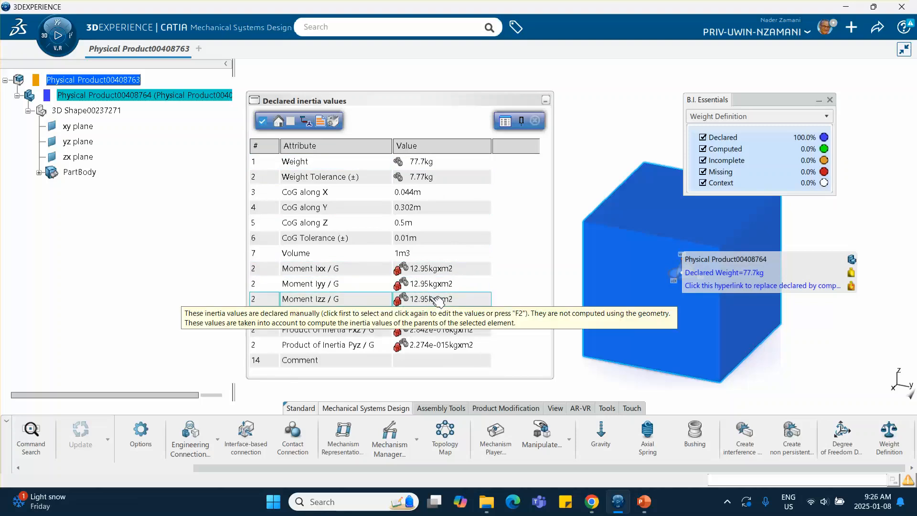
Step: Set the declared weight to 7.77 kg and close the declared inertia values
click(421, 163)
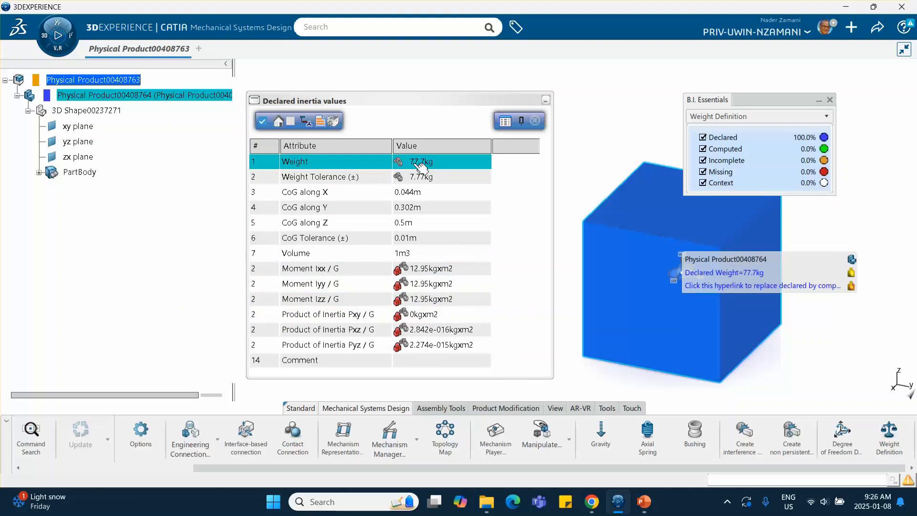
click(422, 163)
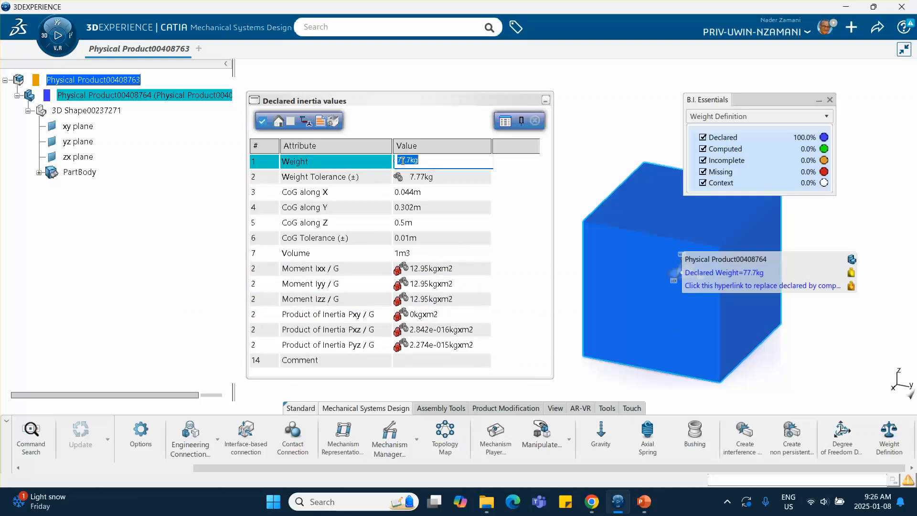
click(402, 161)
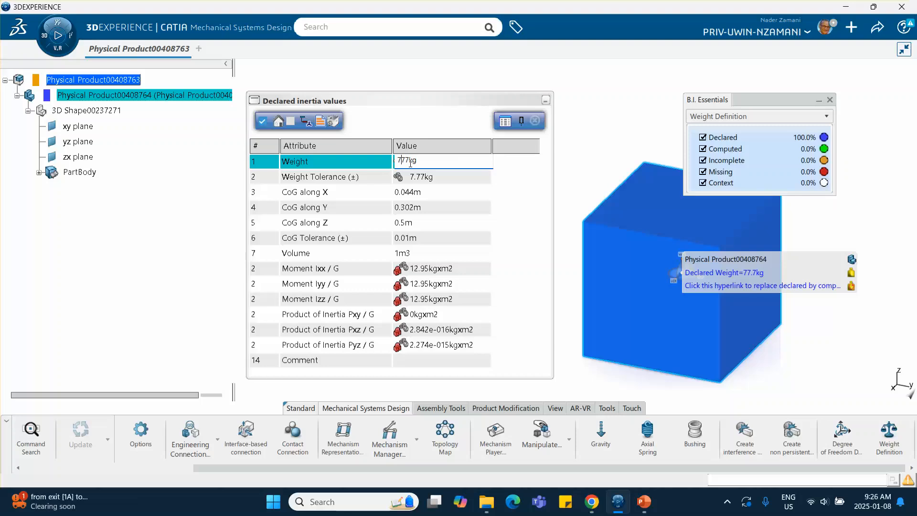
text(.)
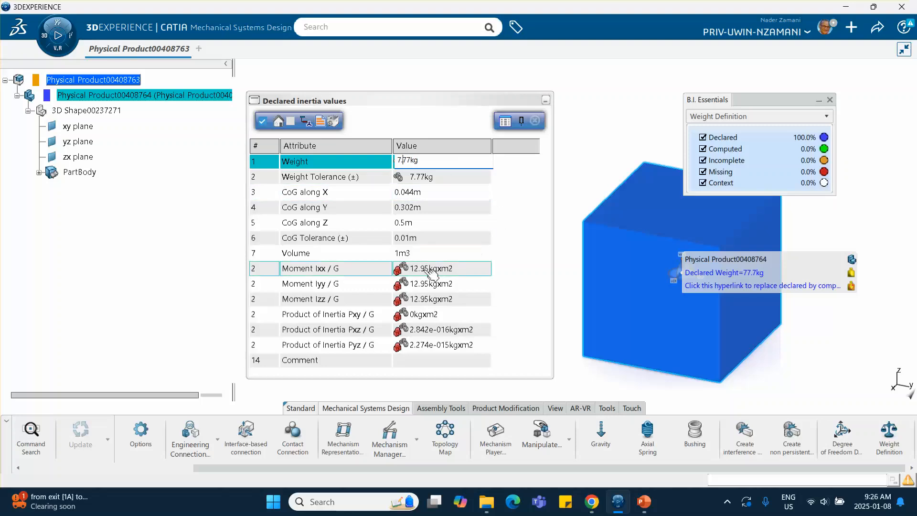
key(Return)
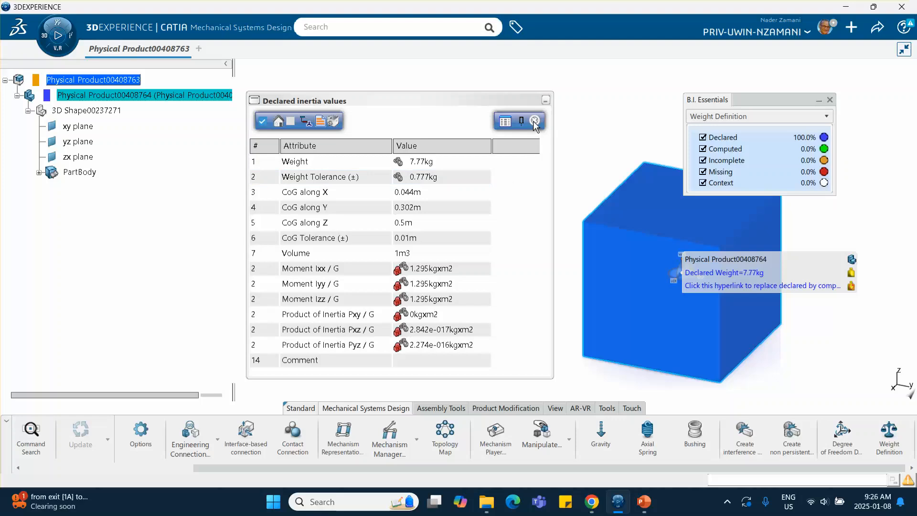
click(535, 120)
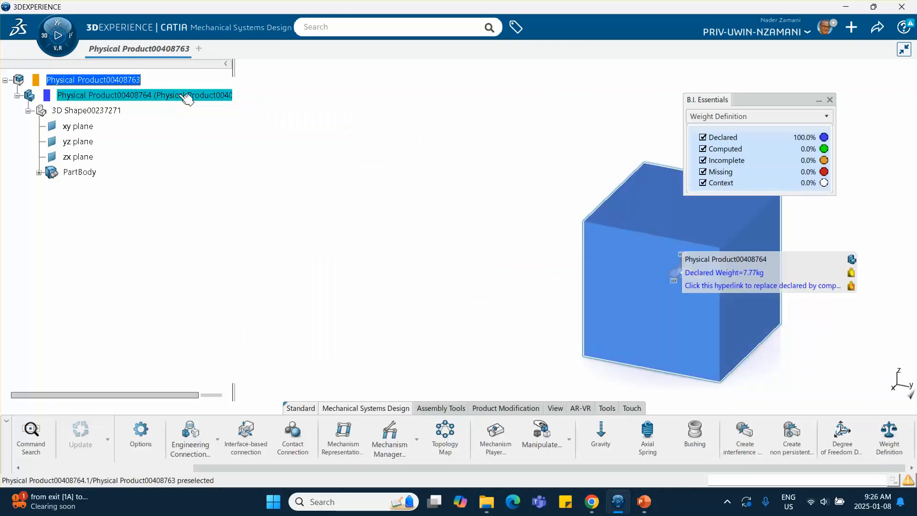
Step: Reopen the part's declared inertia values, set the weight to 7770 kg and tie the inertia values to the weight again
click(183, 98)
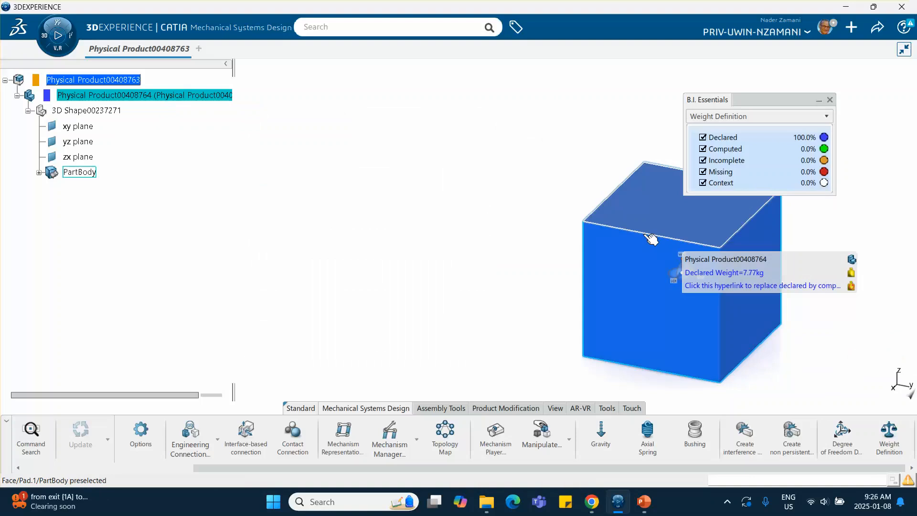
click(745, 276)
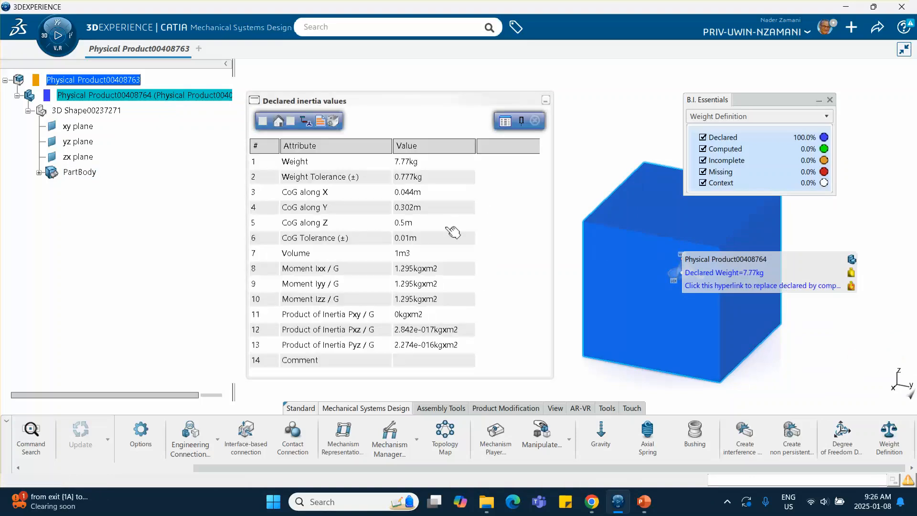
click(420, 166)
click(407, 161)
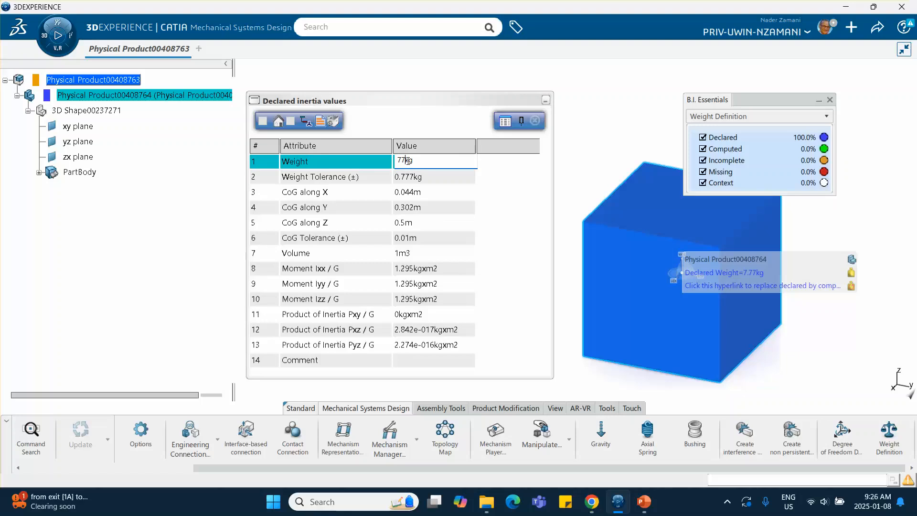
text(70)
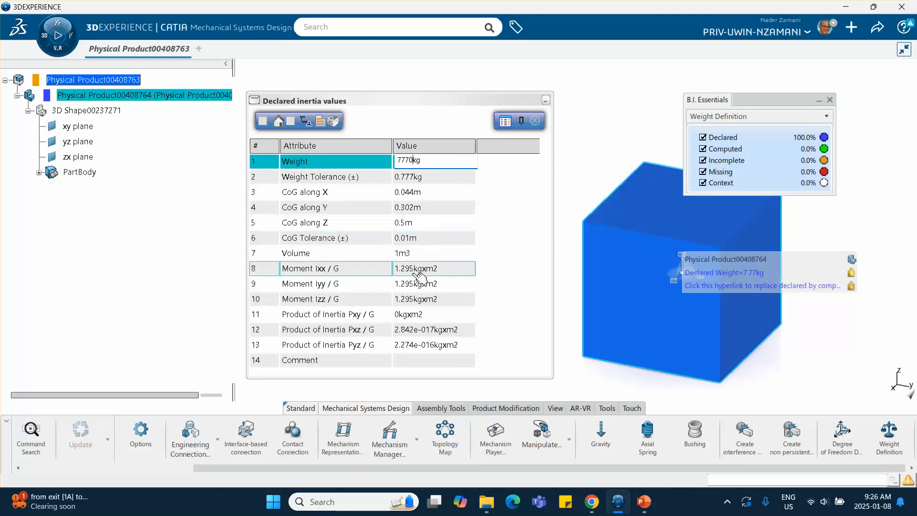
key(Return)
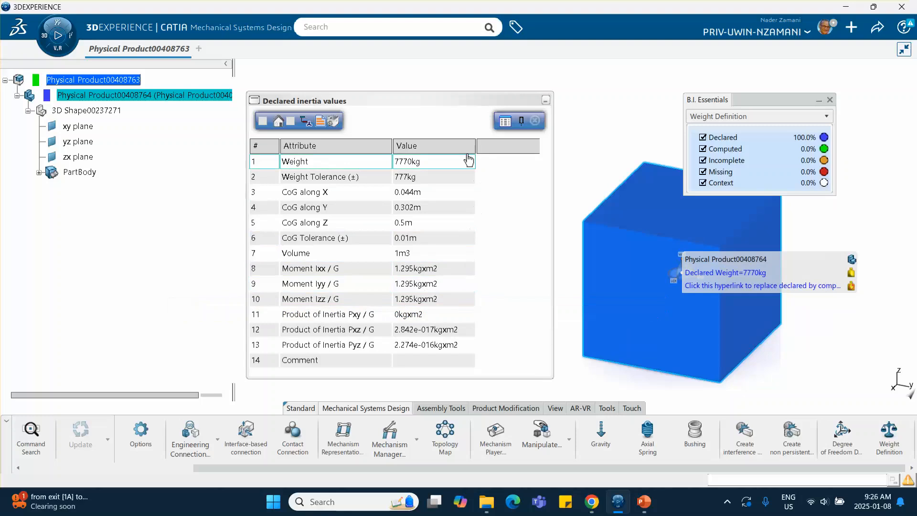
click(263, 123)
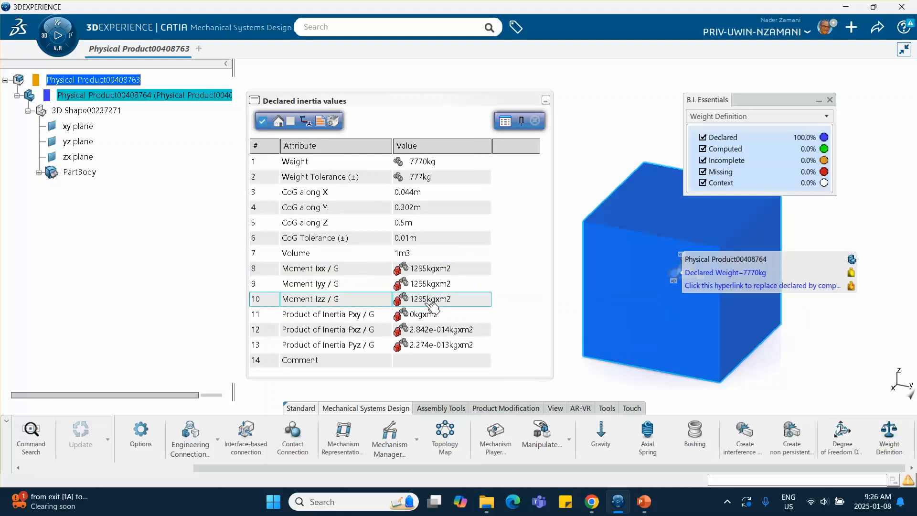
Step: Set the cube part's declared weight to 770 kg and review the declared moments and products of inertia
click(432, 167)
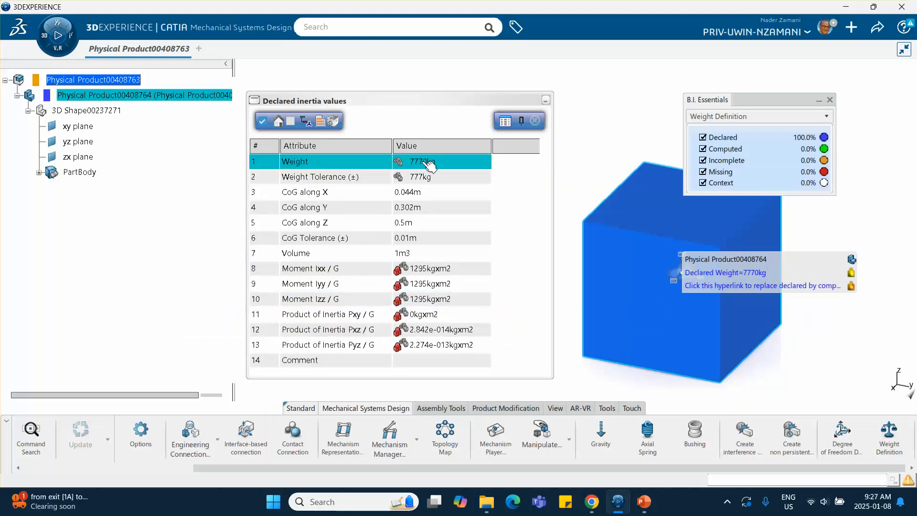
click(428, 165)
click(409, 160)
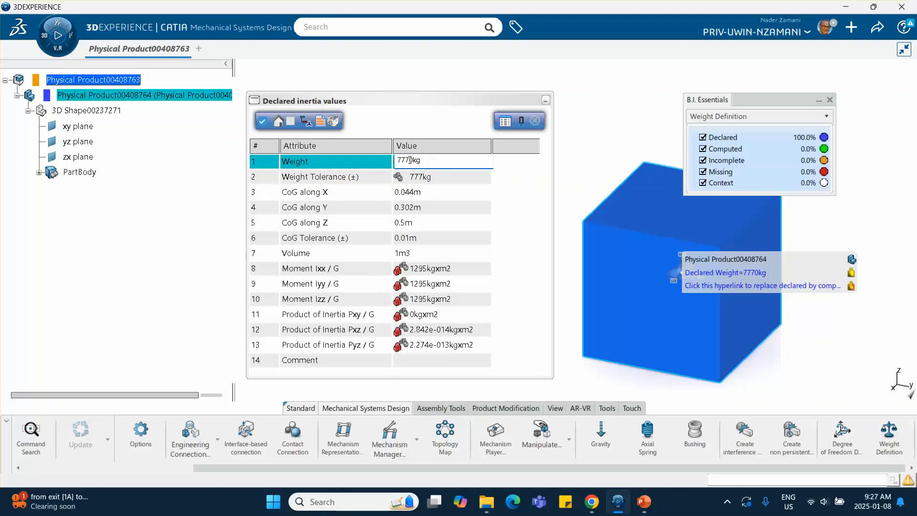
key(BackSpace)
key(BackSpace)
text(7)
key(Return)
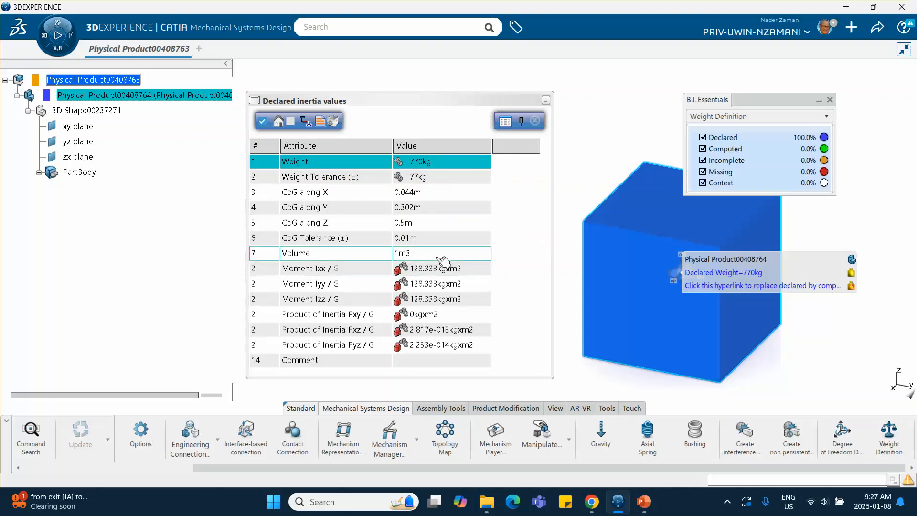
click(433, 273)
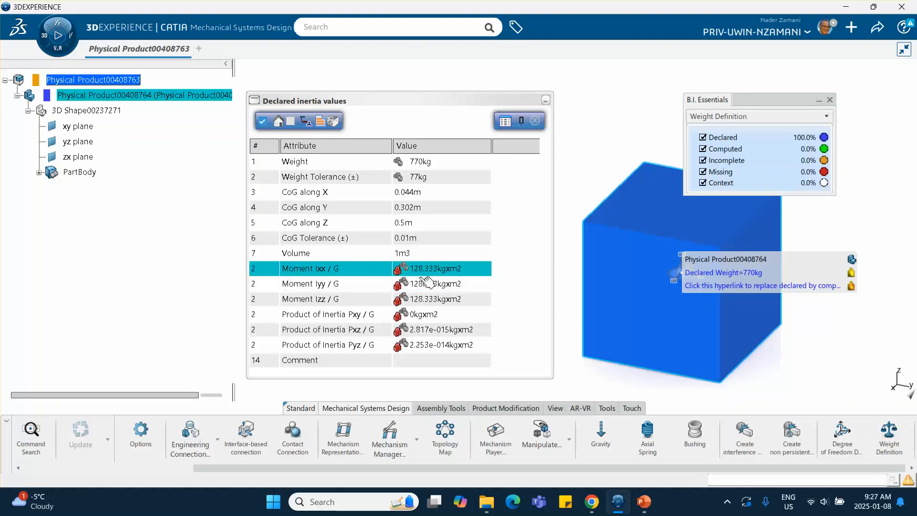
click(428, 300)
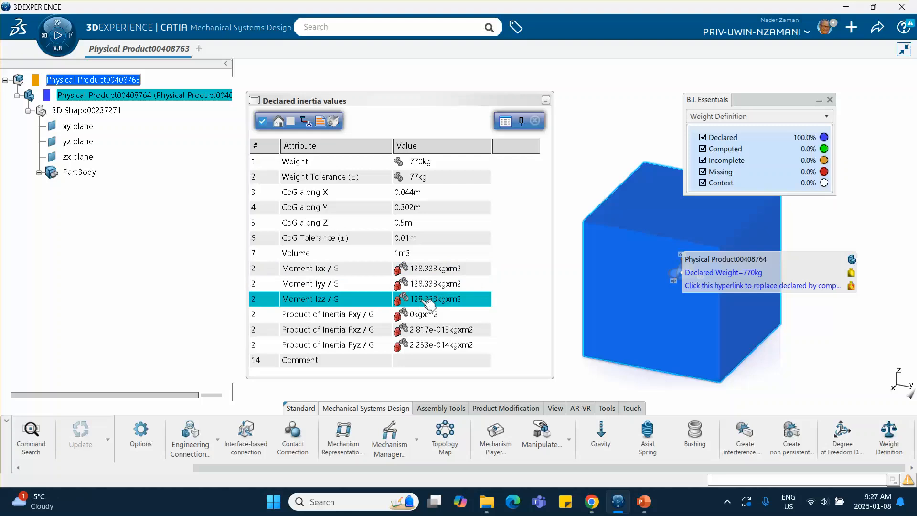
click(428, 314)
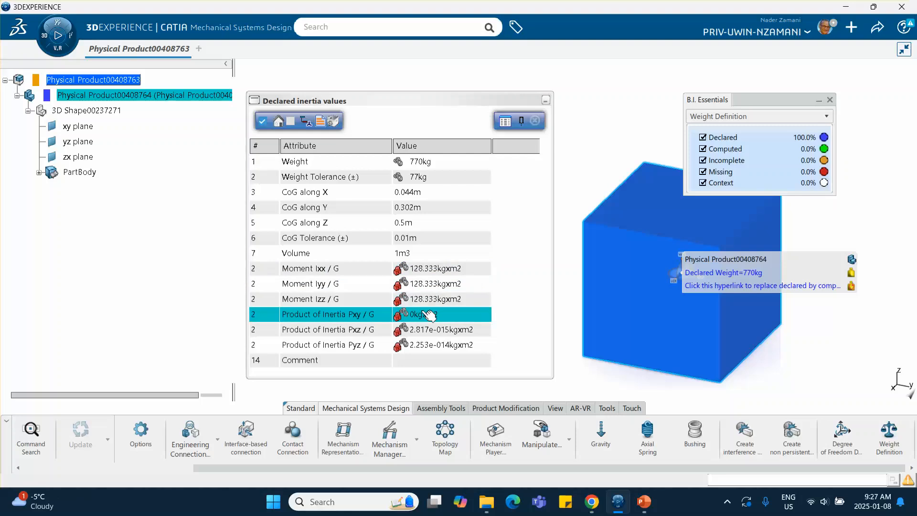
Step: Untie the declared inertia values from the weight and open the Moment Izz / G value for editing
click(262, 121)
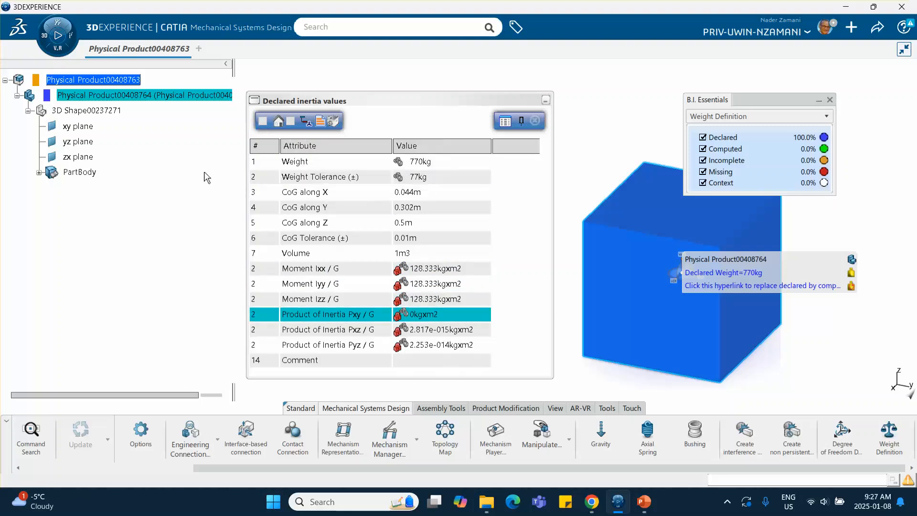
click(412, 300)
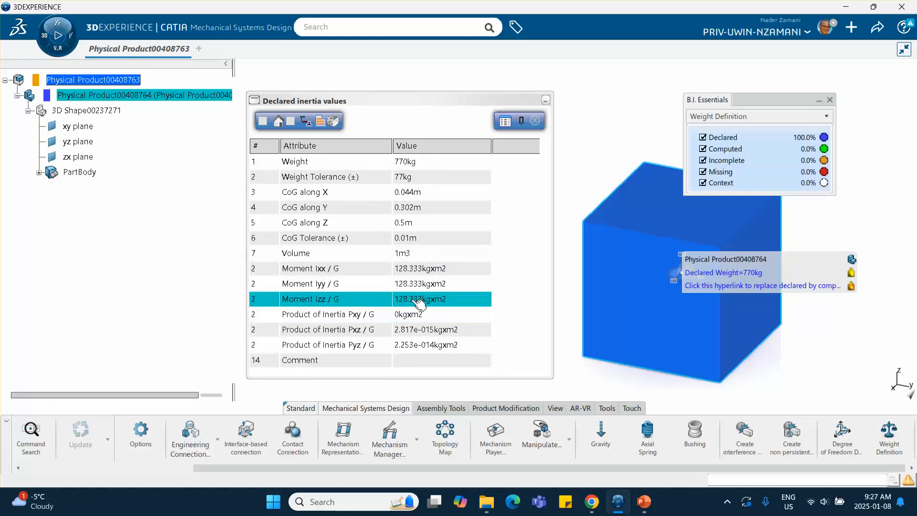
click(411, 299)
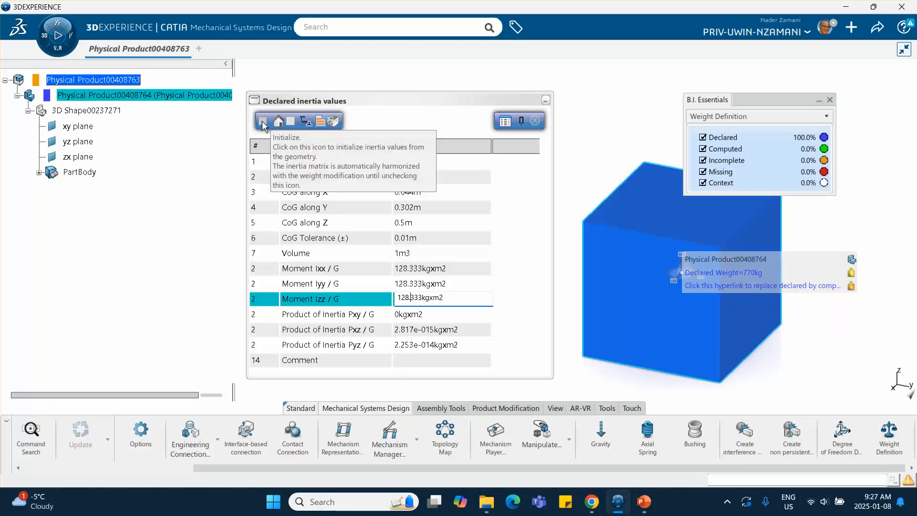
Step: Replace the part's declared weight with one computed from its geometry and review the computed inertia values
click(333, 120)
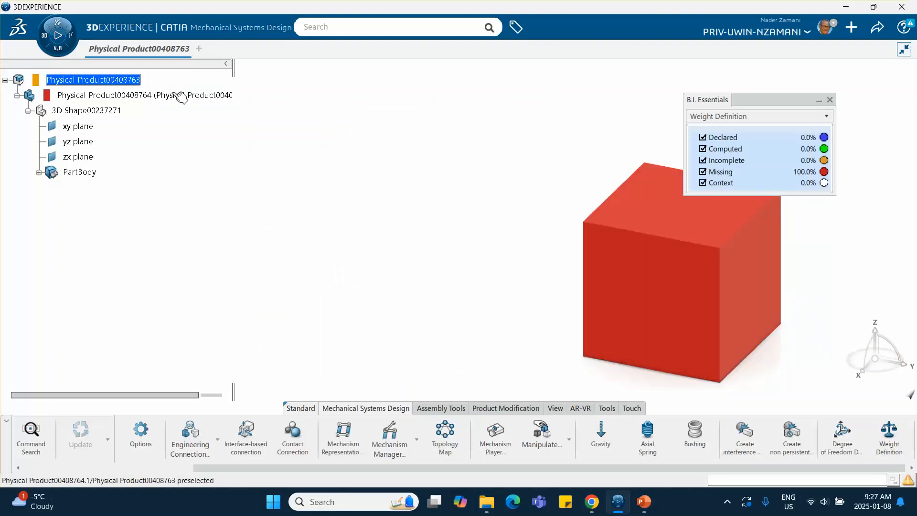
mouse_move(190, 101)
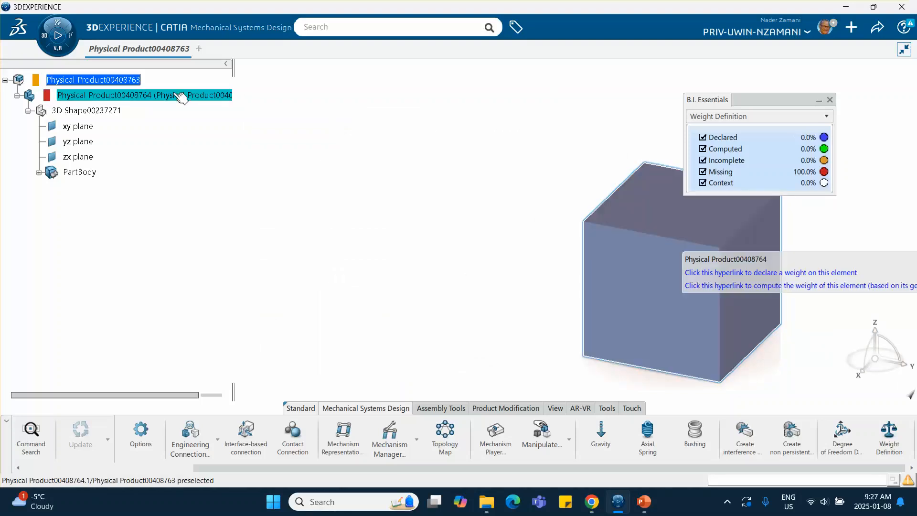
click(845, 286)
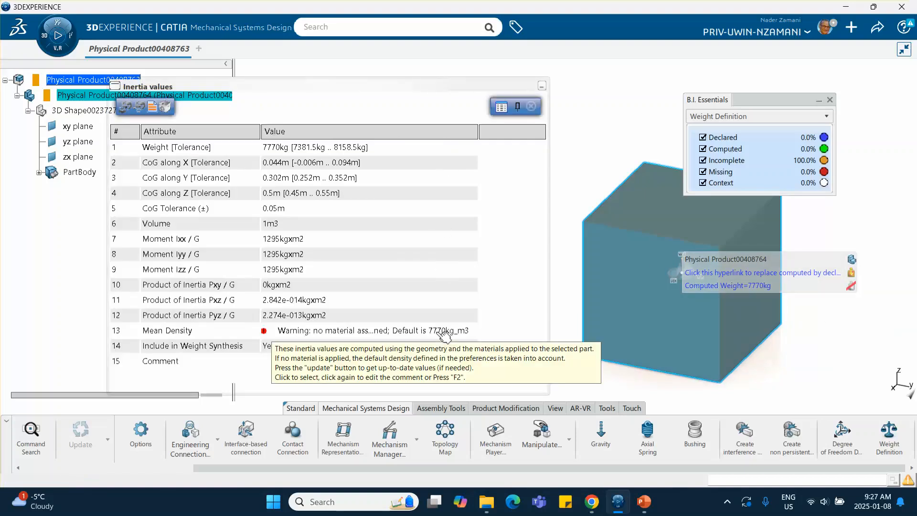
click(350, 151)
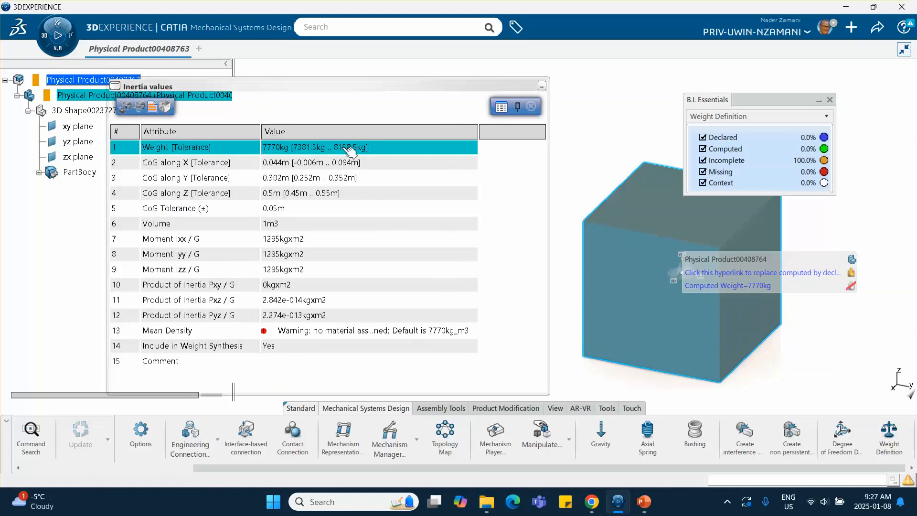
click(335, 181)
click(324, 212)
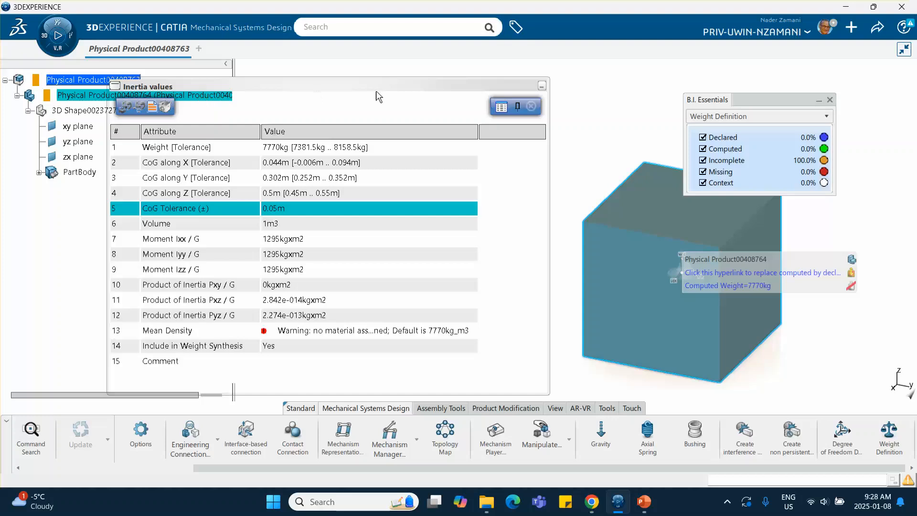
click(533, 106)
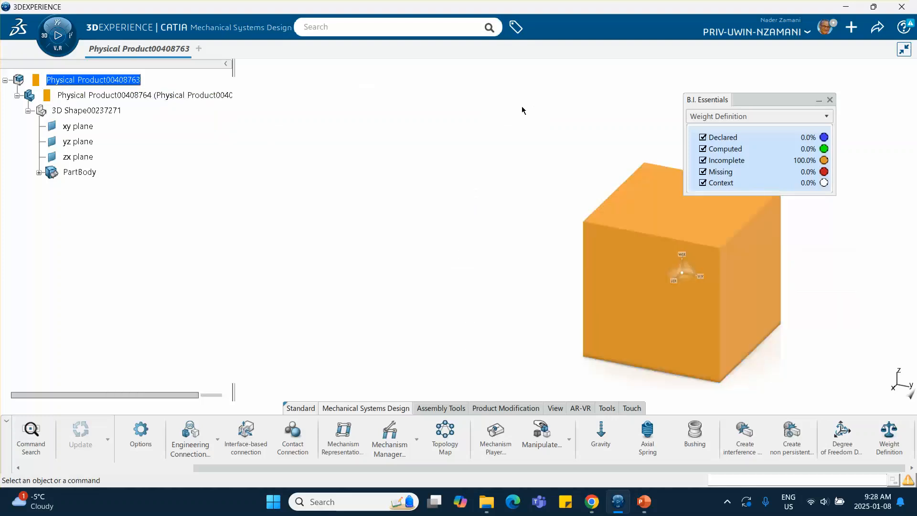
Step: Replace the part's computed weight with a declared one and initialize its inertia values from the geometry
click(194, 95)
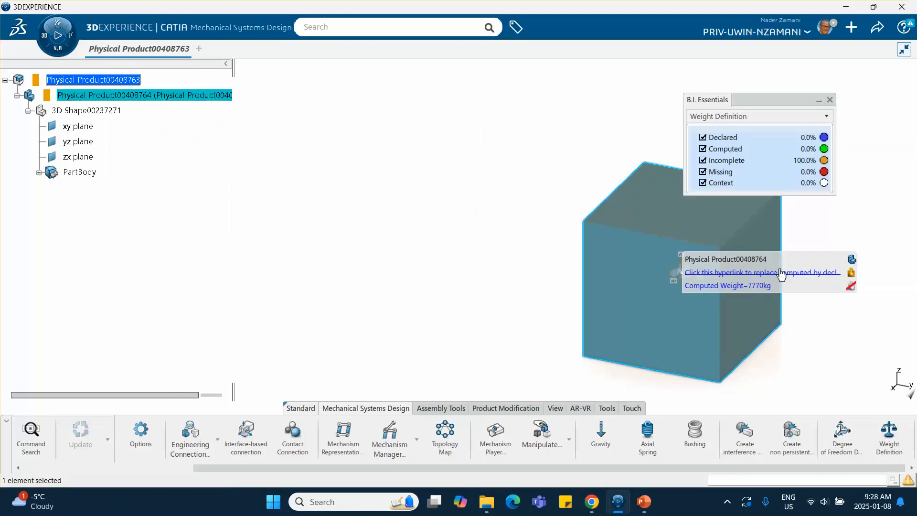
click(809, 273)
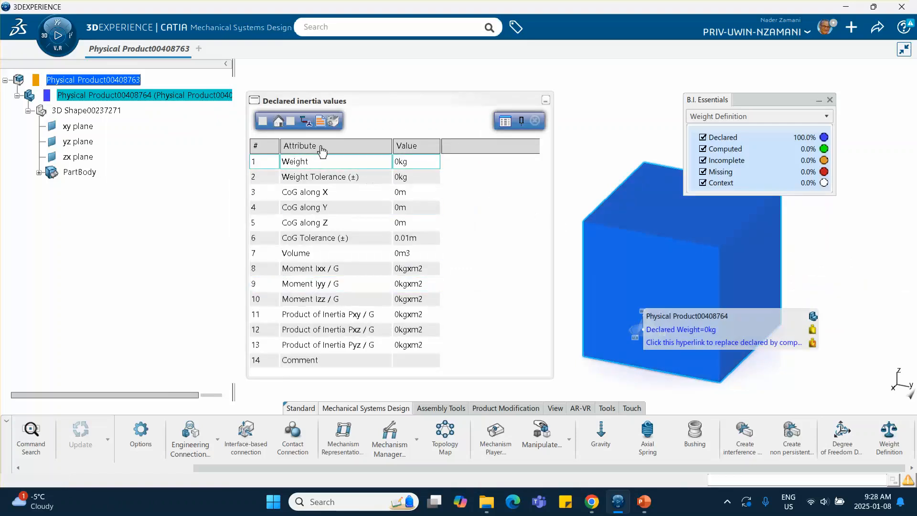
click(261, 120)
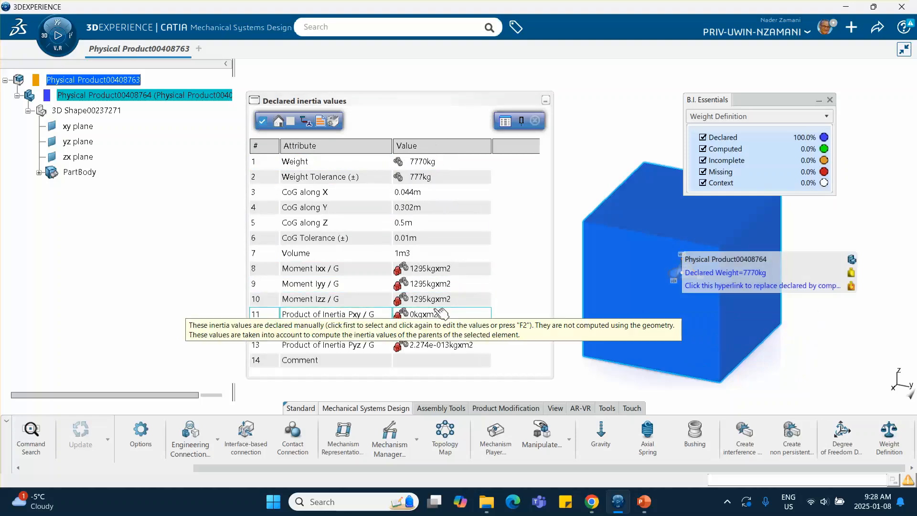
Step: Set the declared weight to 77.2 kg and untie the inertia values from the weight
click(423, 163)
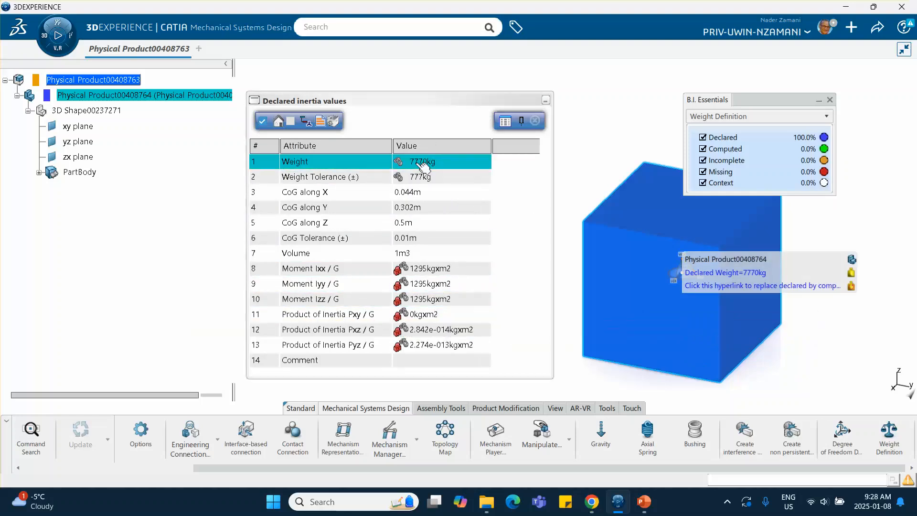
double_click(423, 164)
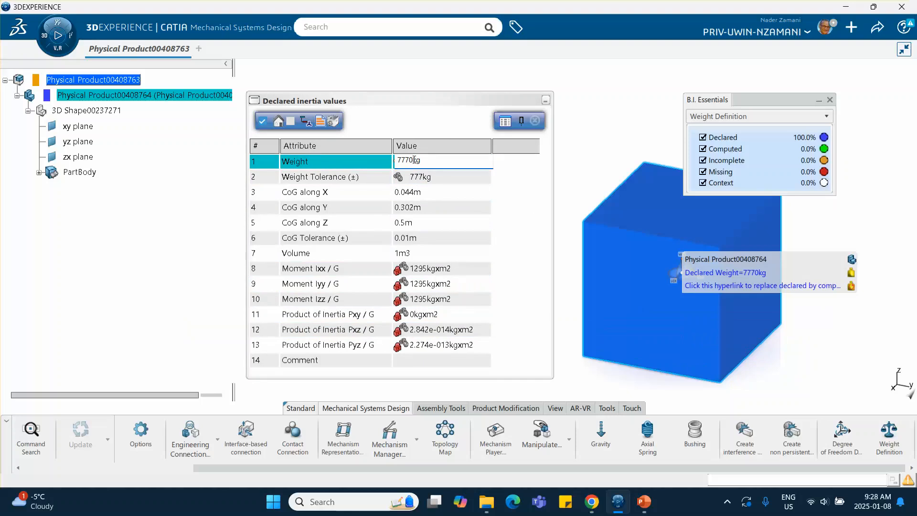
key(BackSpace)
key(BackSpace)
key(Return)
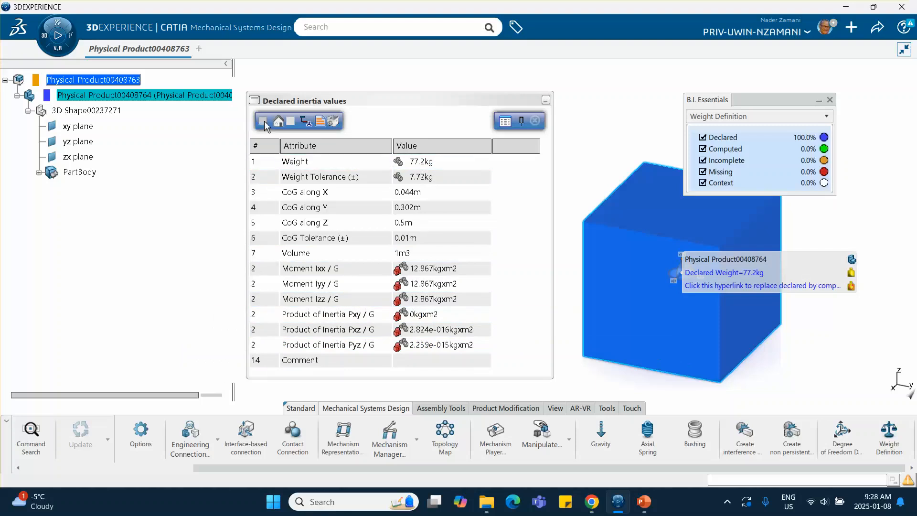
click(535, 120)
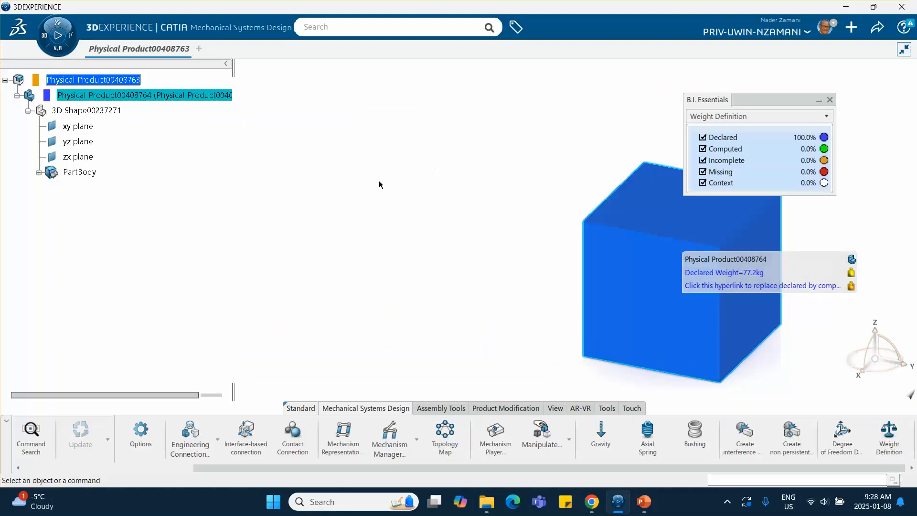
Step: Reopen the cube part's declared inertia values and delete its declared weight
middle_drag(380, 184, 271, 177)
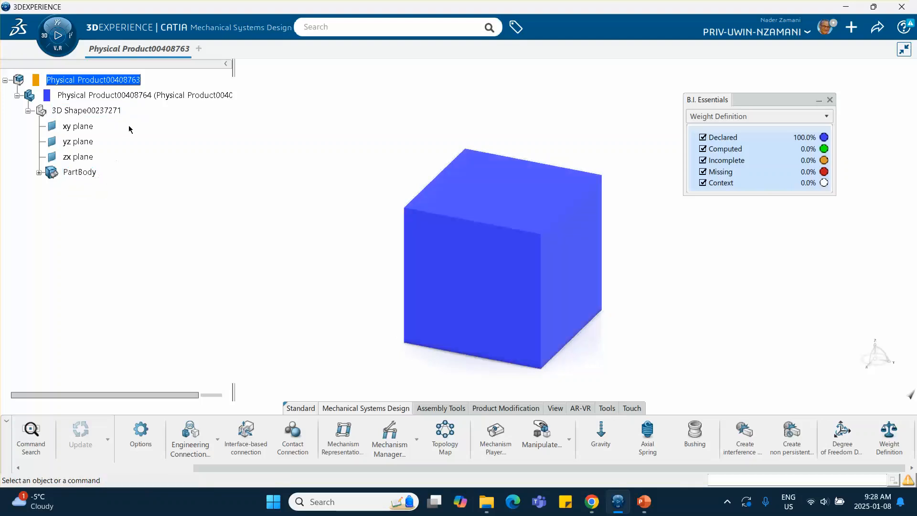
click(168, 97)
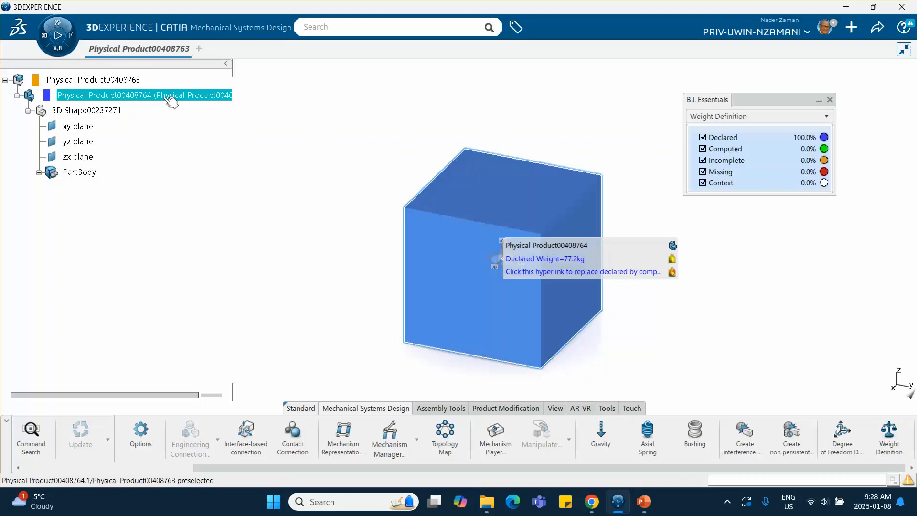
click(557, 261)
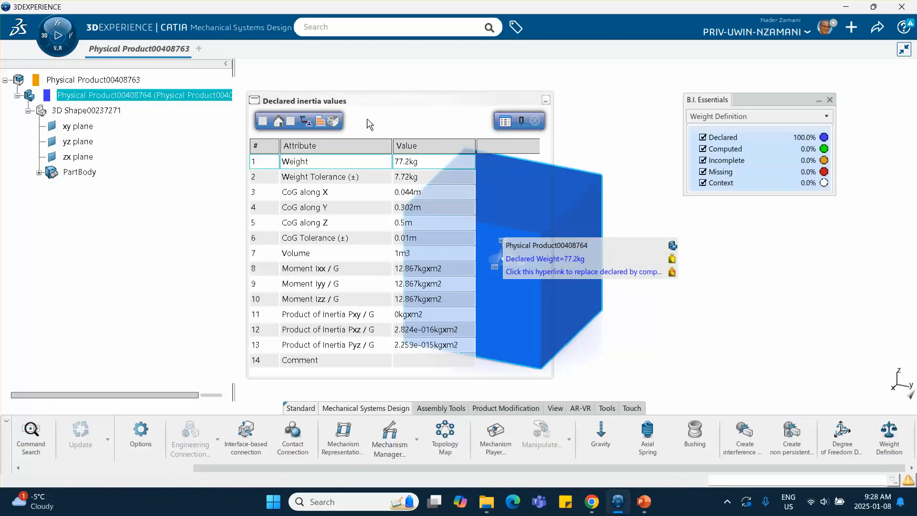
click(333, 121)
click(264, 168)
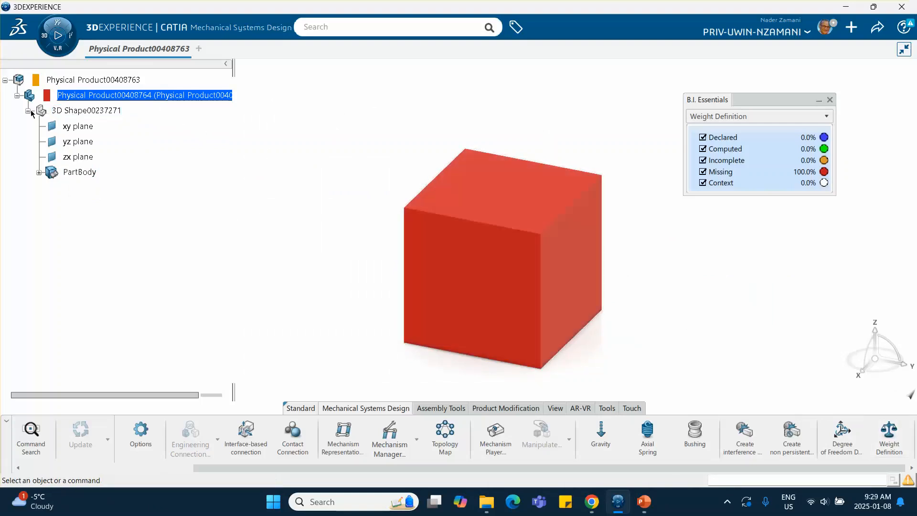
Step: Open the cube's 3D shape in Part Design and turn off the B.I. Essentials weight display
double_click(74, 114)
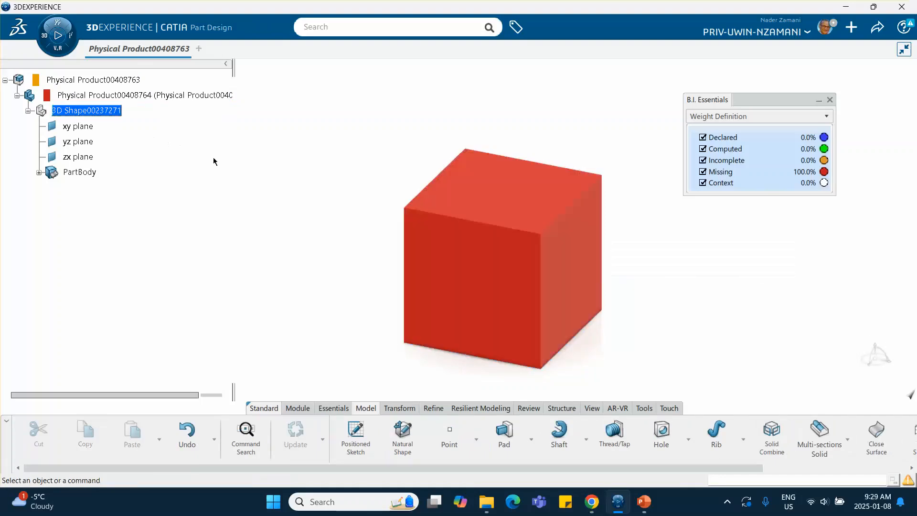
click(830, 100)
middle_drag(320, 177, 305, 148)
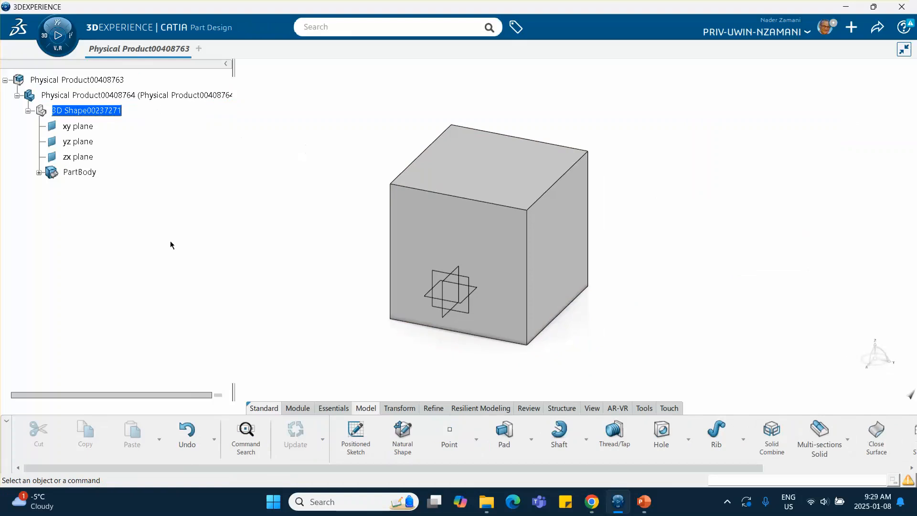
Step: Create one core material named "jan 8 2025" with the Simulation Domain
scroll(616, 436, down, 1)
scroll(616, 436, down, 2)
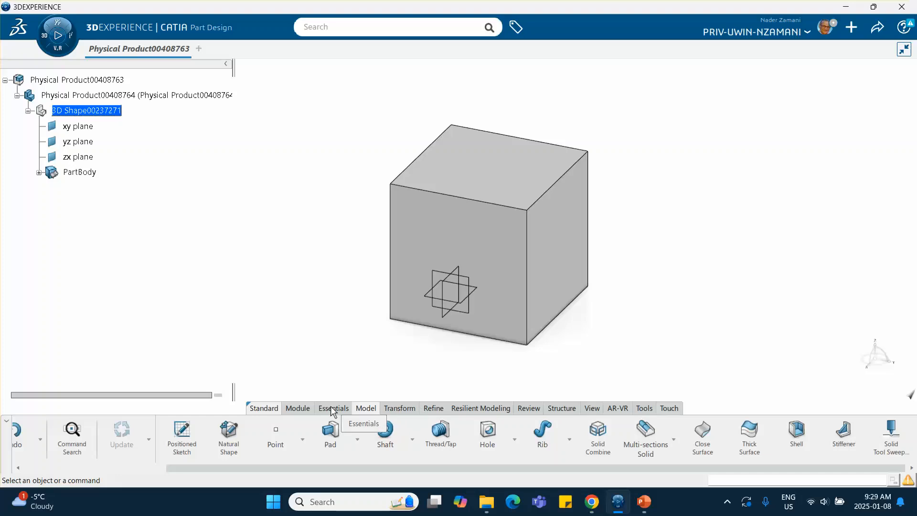
click(595, 412)
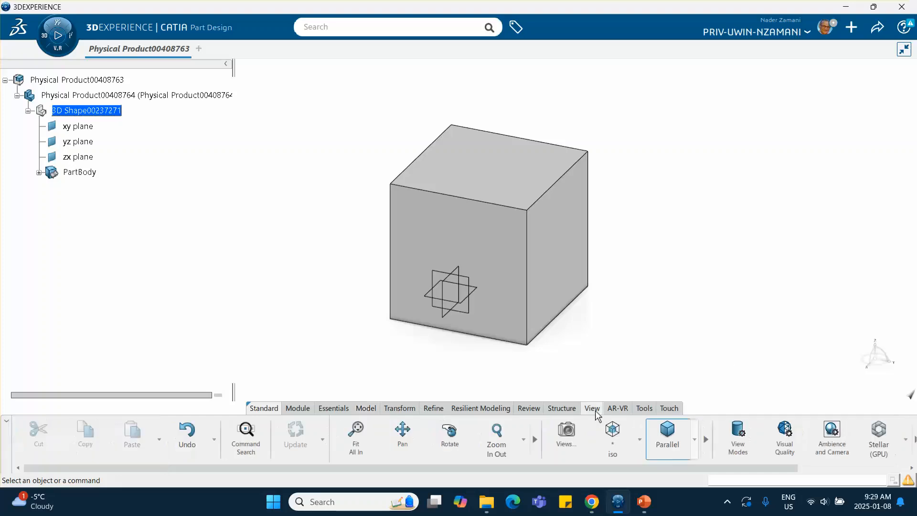
click(640, 411)
scroll(651, 429, down, 1)
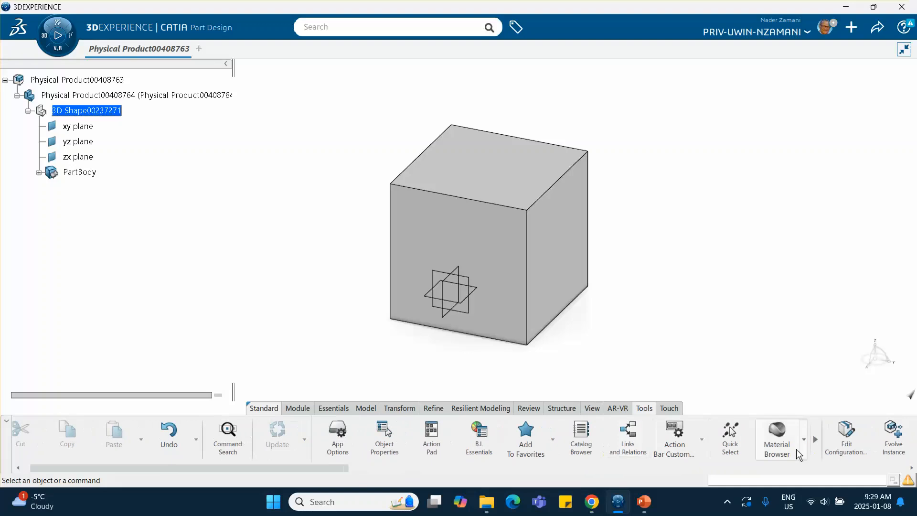
click(804, 442)
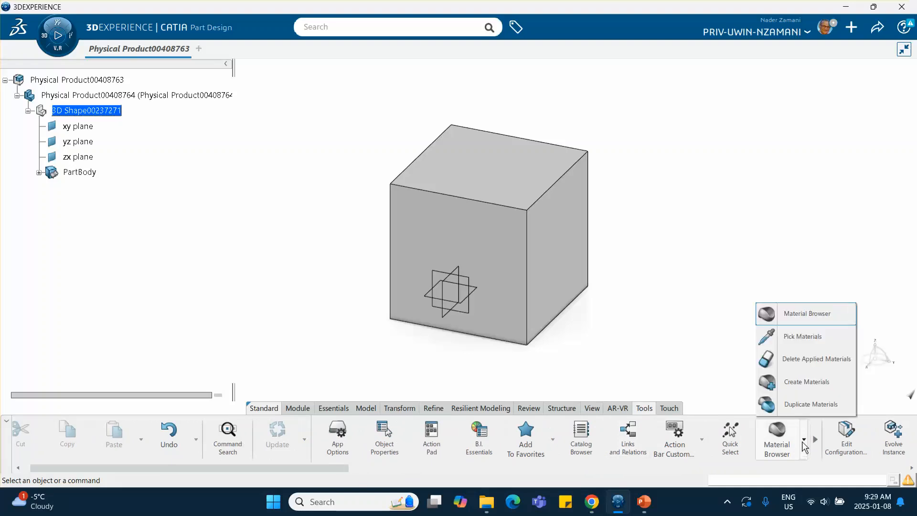
click(798, 377)
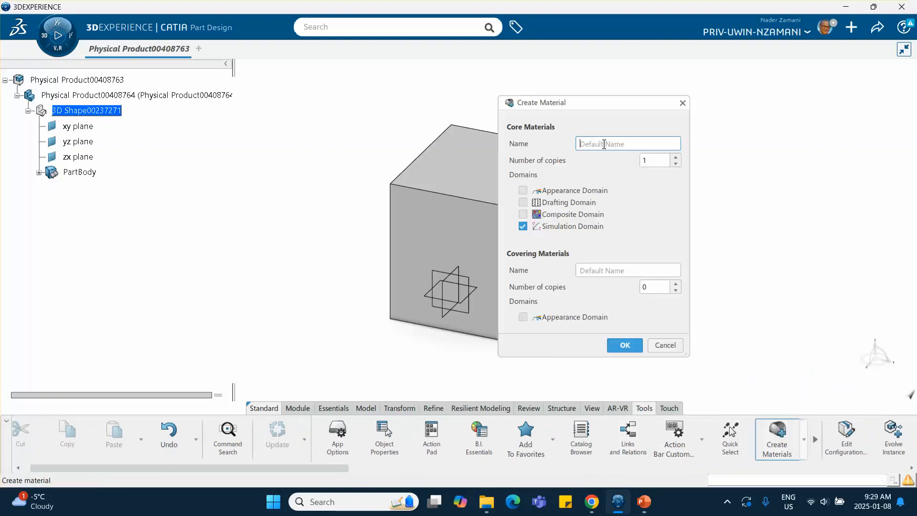
text(jan 8 2025)
click(619, 344)
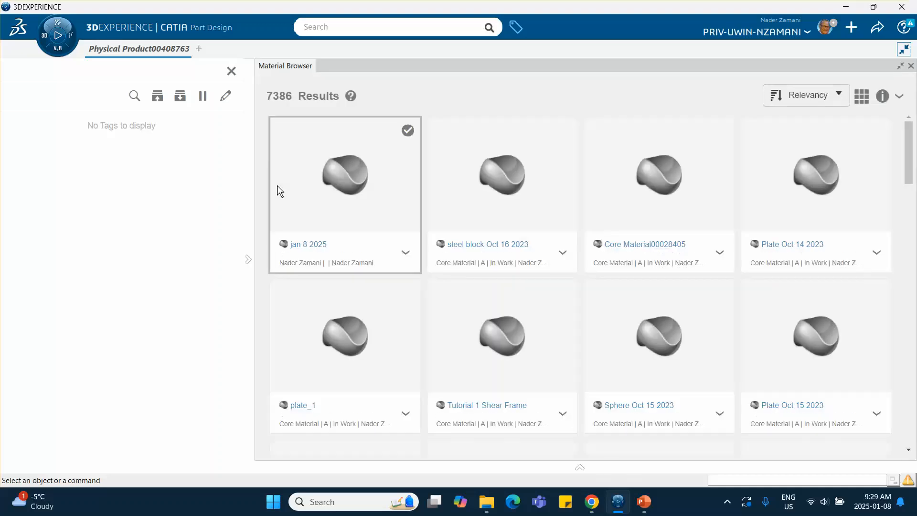
Step: Apply the "jan 8 2025" core material to the cube part
click(407, 254)
click(406, 253)
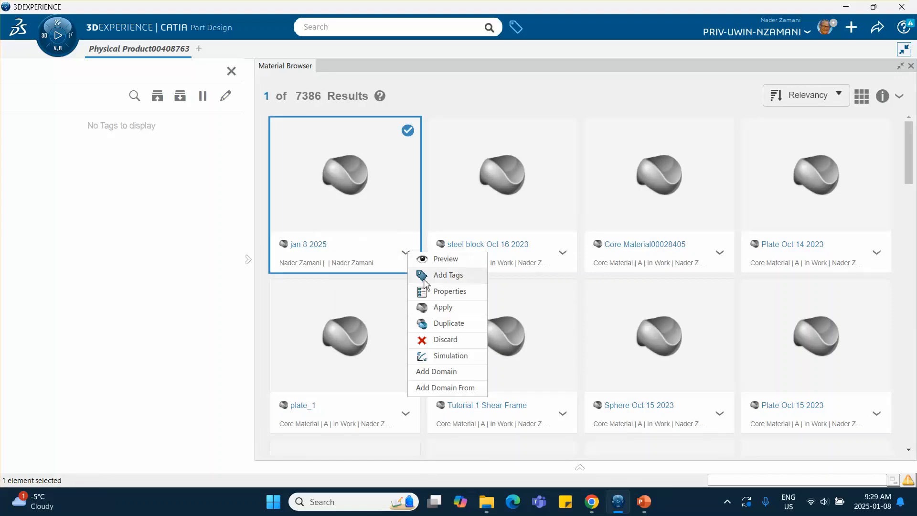
click(435, 306)
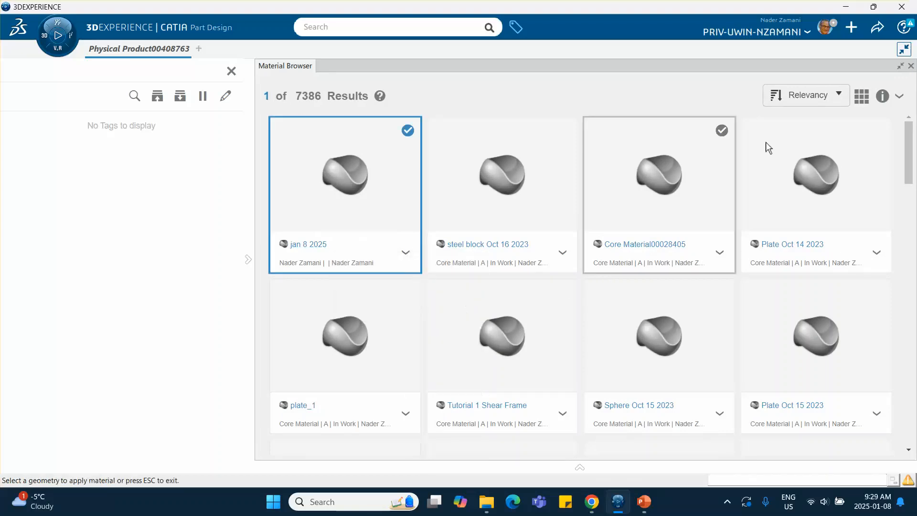
click(910, 66)
click(101, 98)
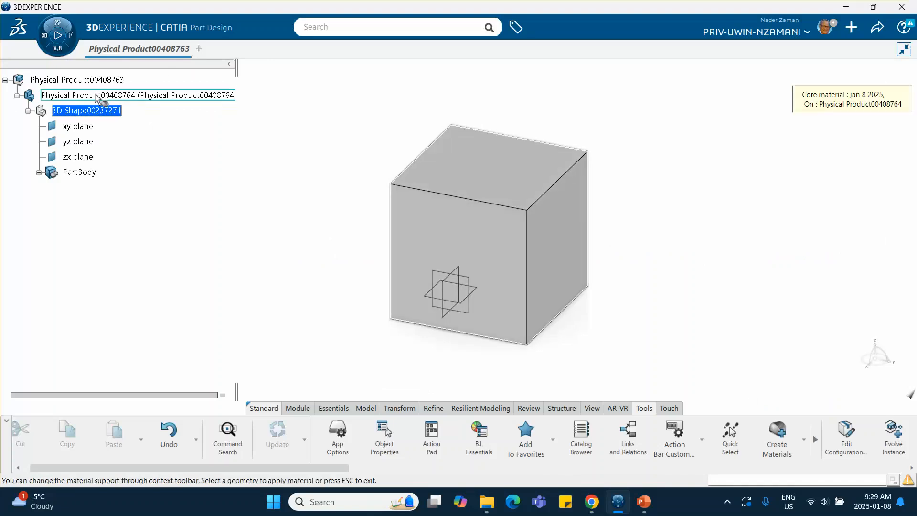
click(308, 114)
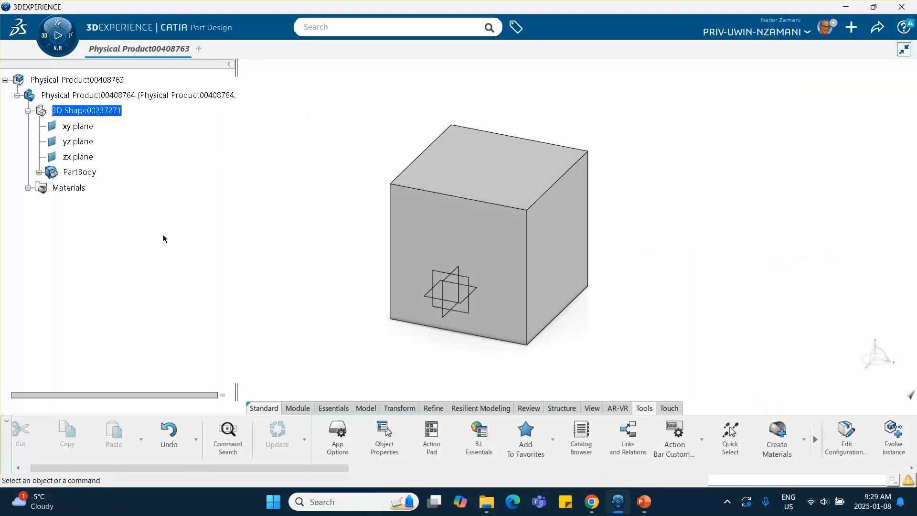
Step: Open the applied material's simulation domain and enable the Density option under the Structures General Options
click(28, 188)
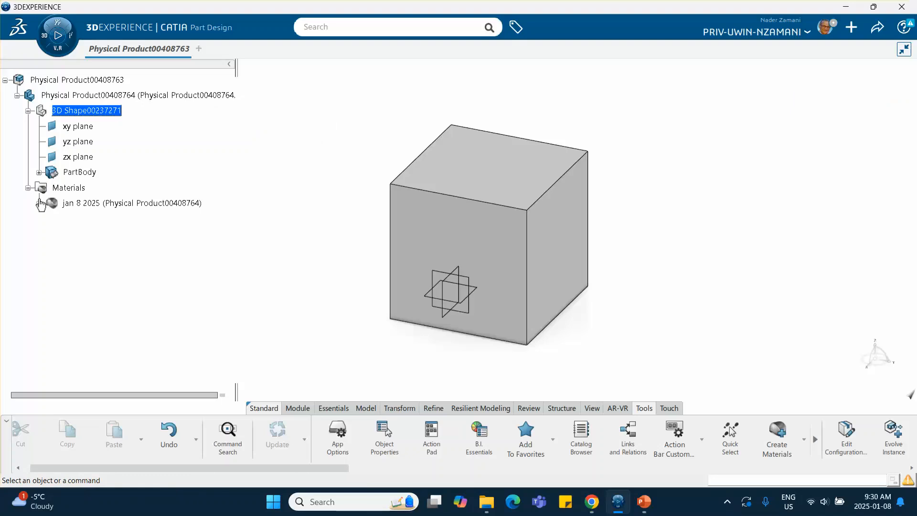
click(40, 203)
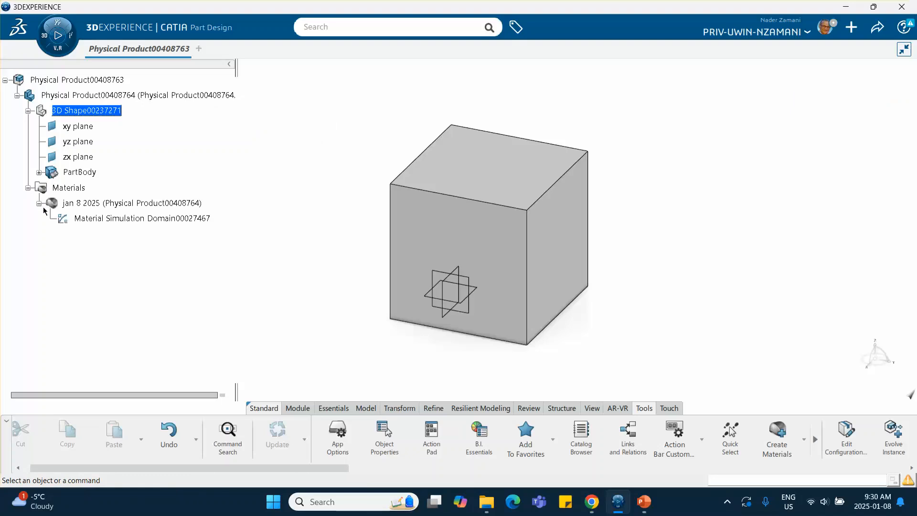
click(128, 219)
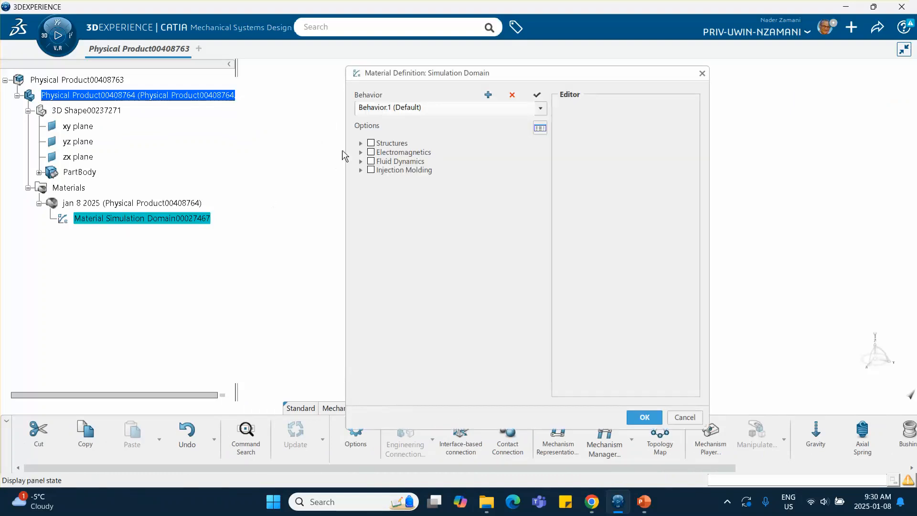
click(360, 142)
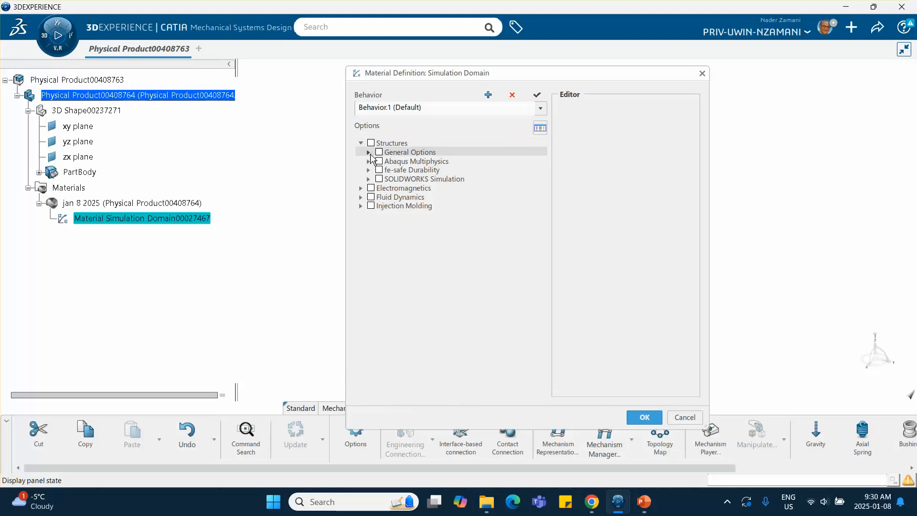
click(368, 152)
click(387, 161)
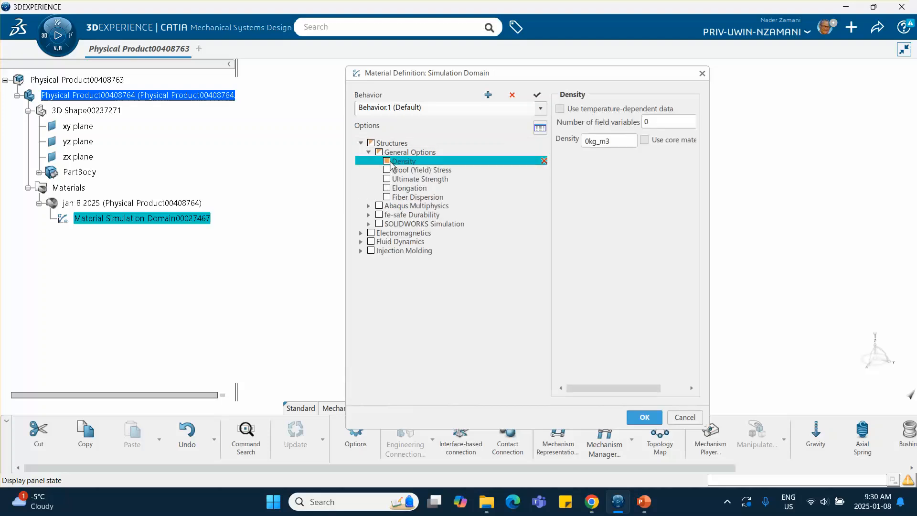
Step: Set the simulation domain's density to 1000 kg_m3 and accept the material definition
click(604, 139)
double_click(589, 141)
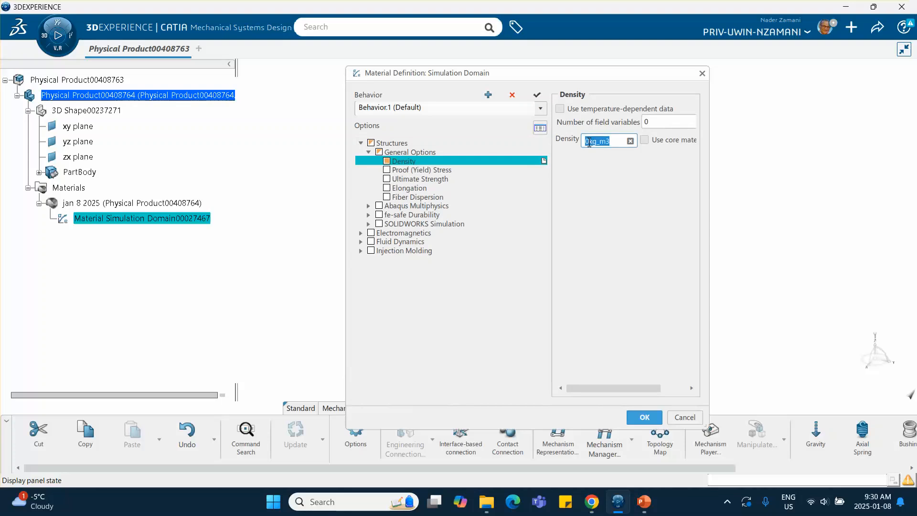
click(589, 142)
key(BackSpace)
text(1000)
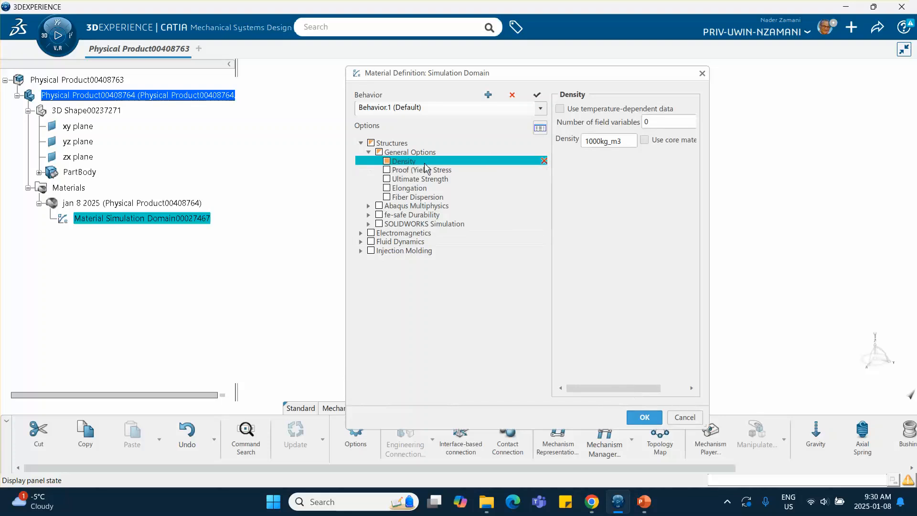
click(644, 419)
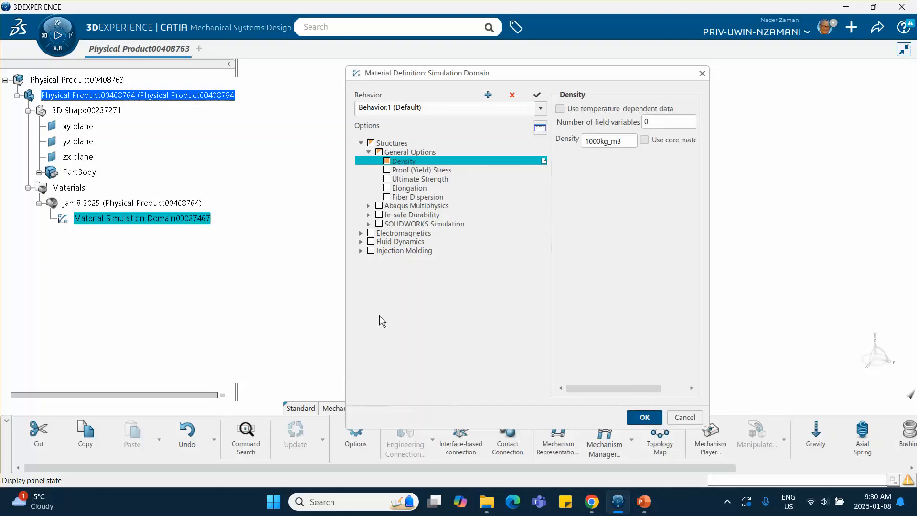
Step: Reopen the material's simulation domain to check the density setting and close it
double_click(103, 221)
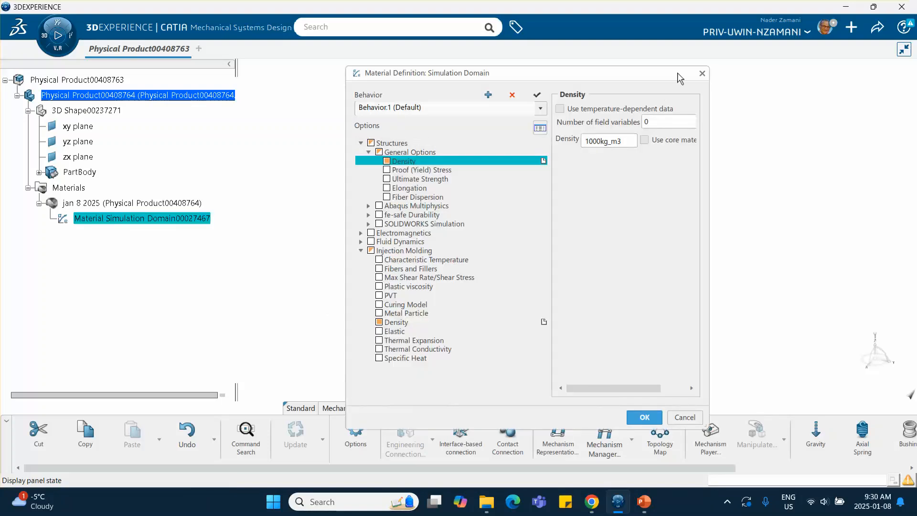
click(702, 73)
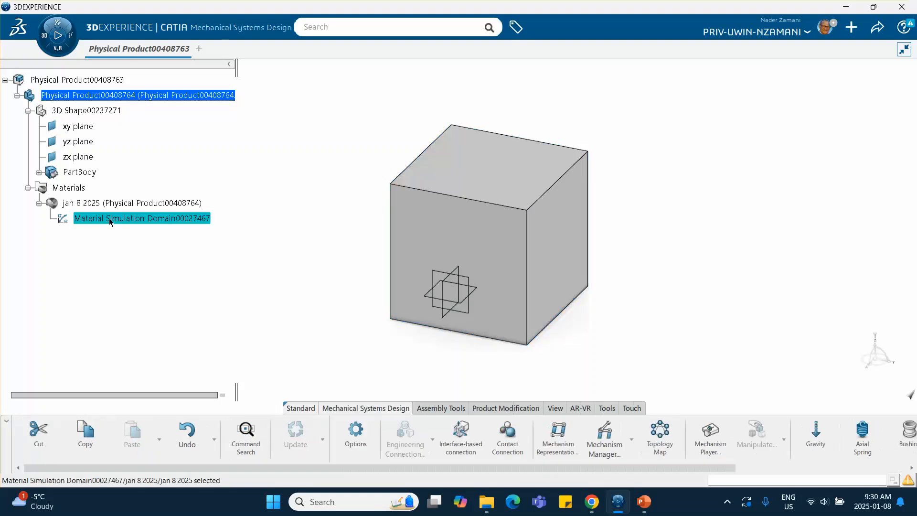
double_click(111, 219)
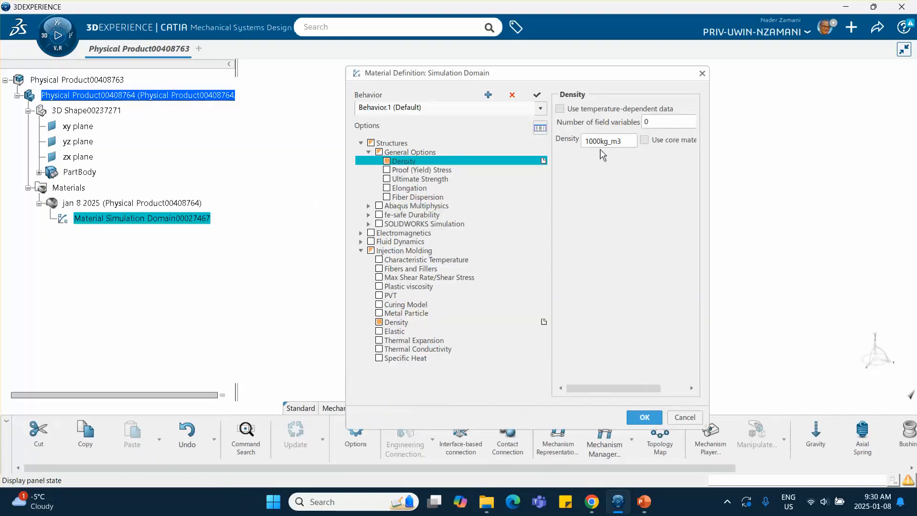
click(642, 414)
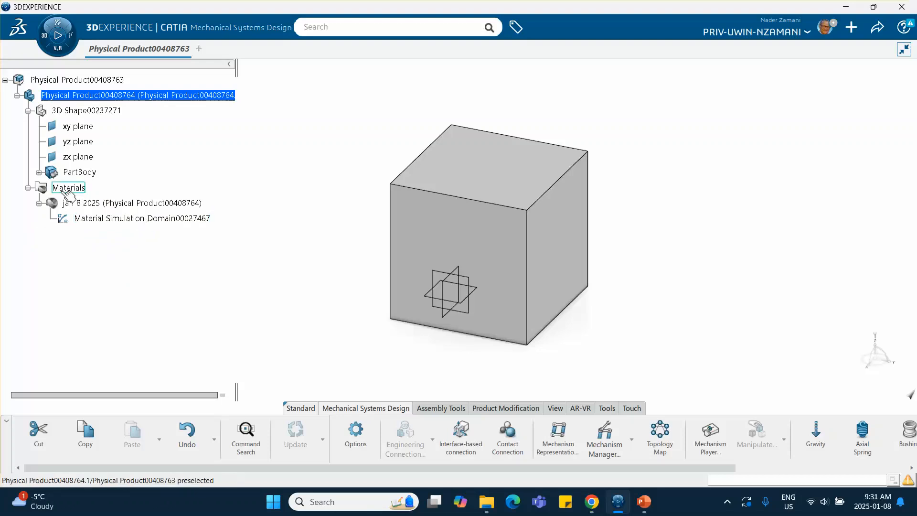
Step: Inspect the density in the "jan 8 2025" core material's definition and close it
double_click(98, 203)
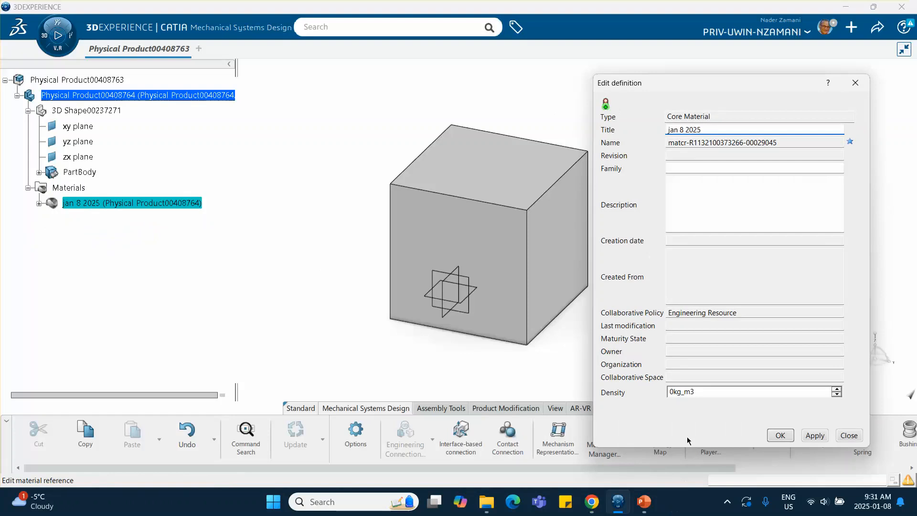
click(675, 394)
click(780, 435)
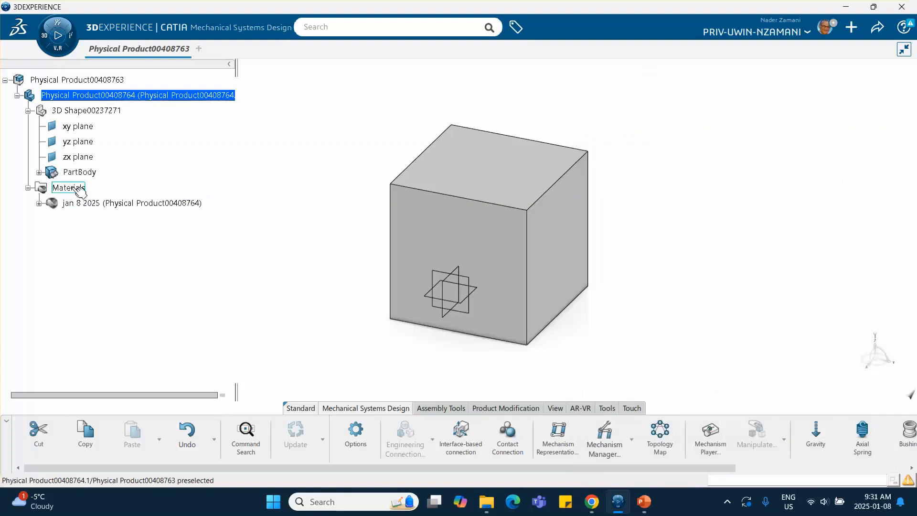
click(40, 204)
double_click(81, 203)
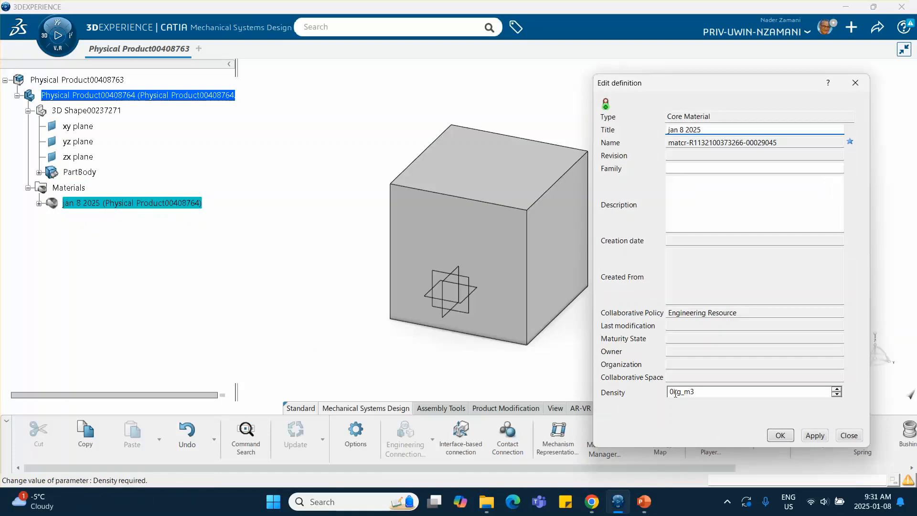
click(779, 435)
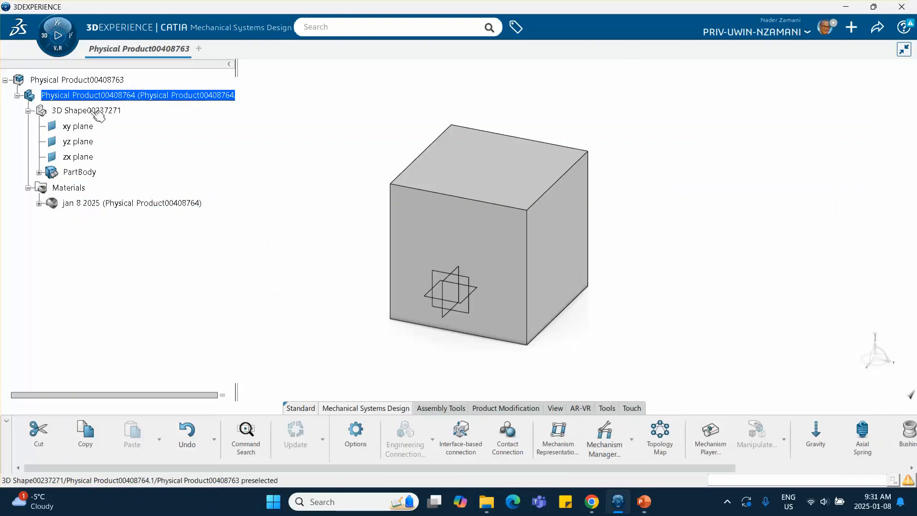
Step: Launch Mechanical Systems Design from the root product and return to the product containing the cube
click(92, 81)
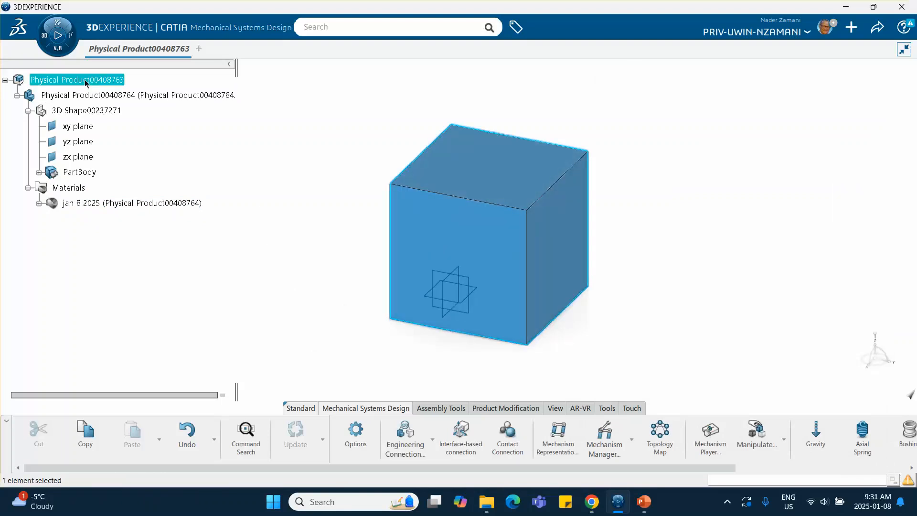
click(41, 35)
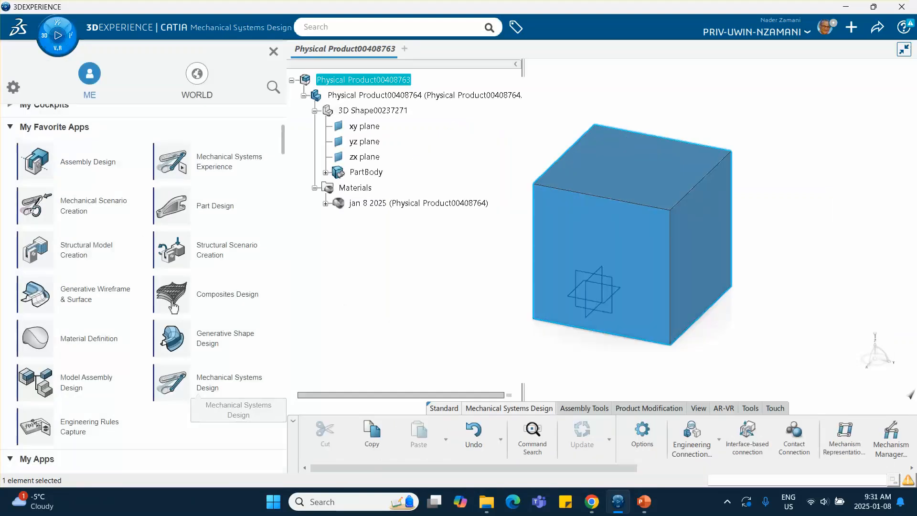
click(194, 382)
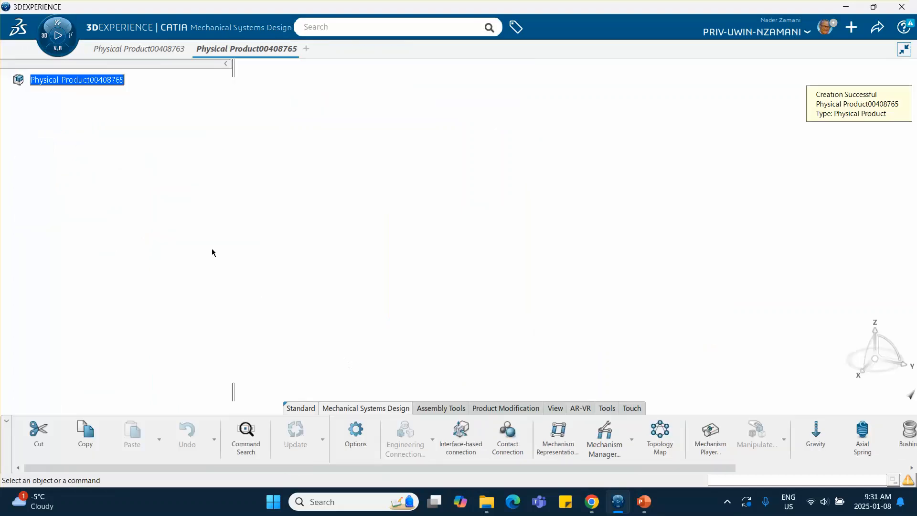
click(140, 50)
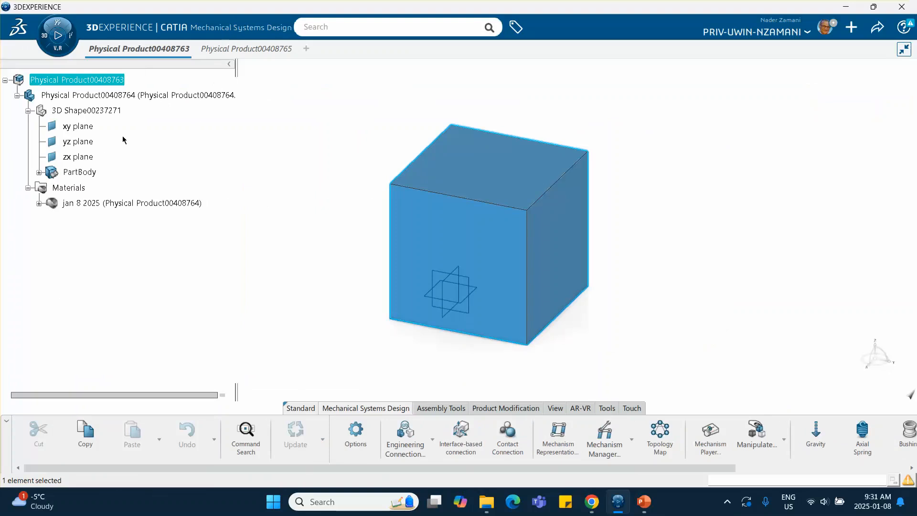
Step: Turn on Weight Definition for the root product and examine its computed inertia values
click(39, 204)
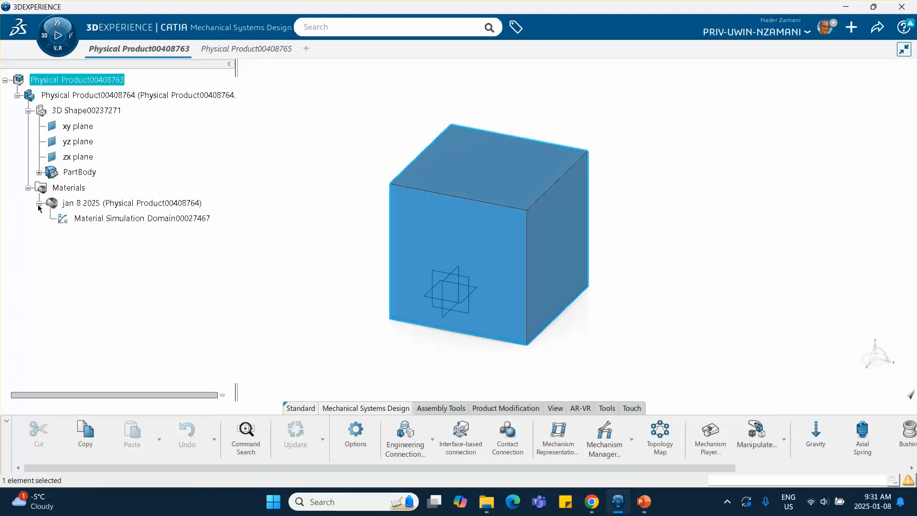
scroll(592, 435, right, 4)
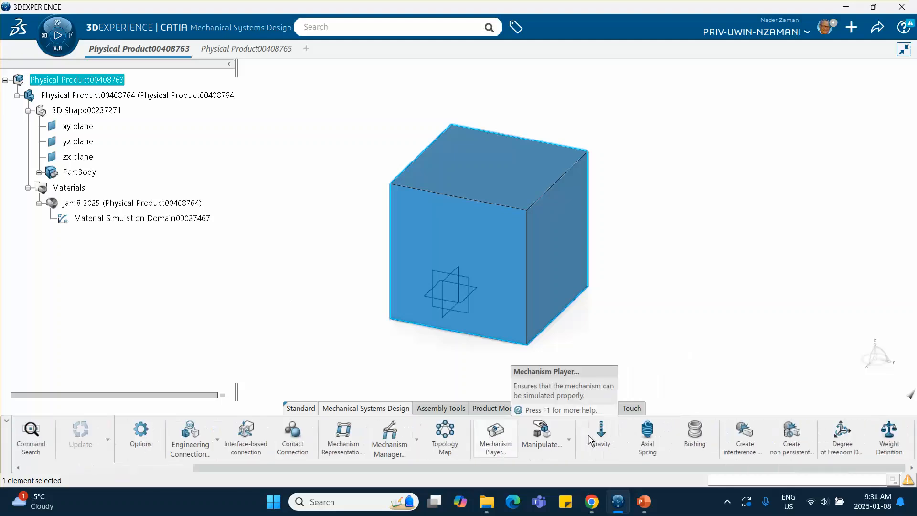
click(888, 432)
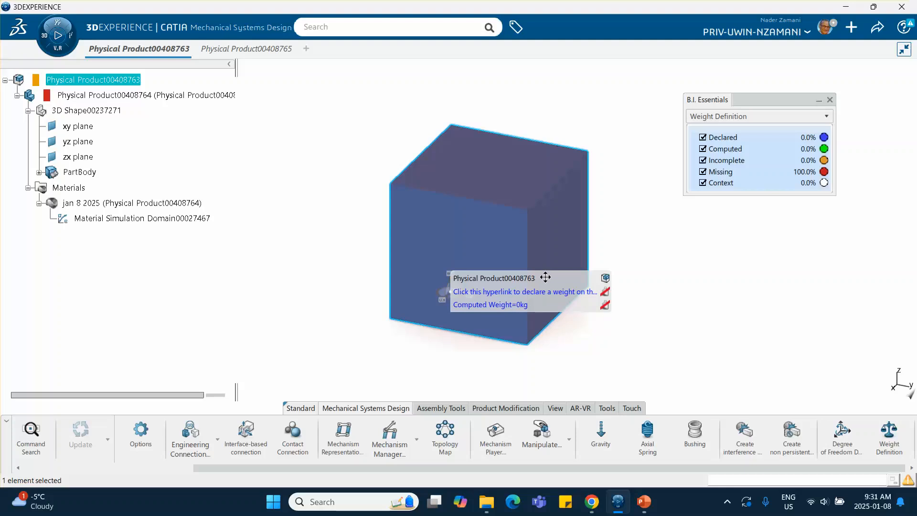
drag(546, 276, 760, 259)
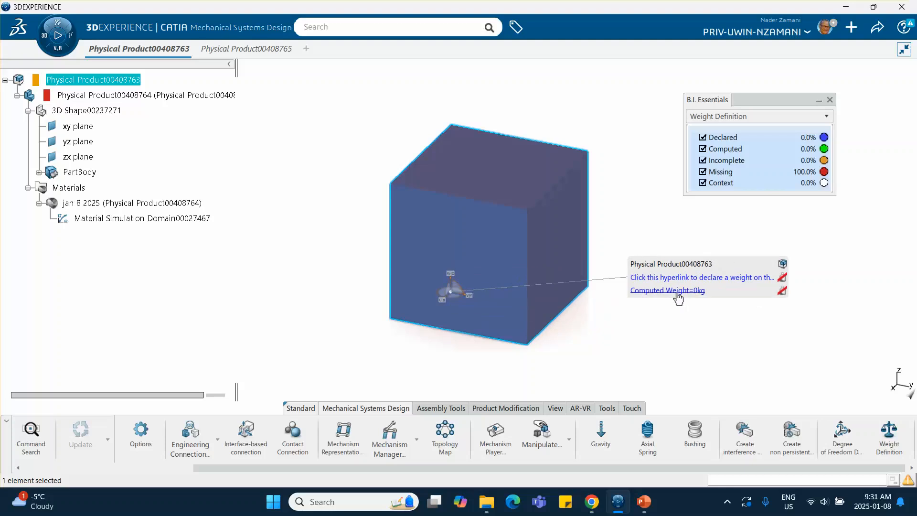
click(678, 293)
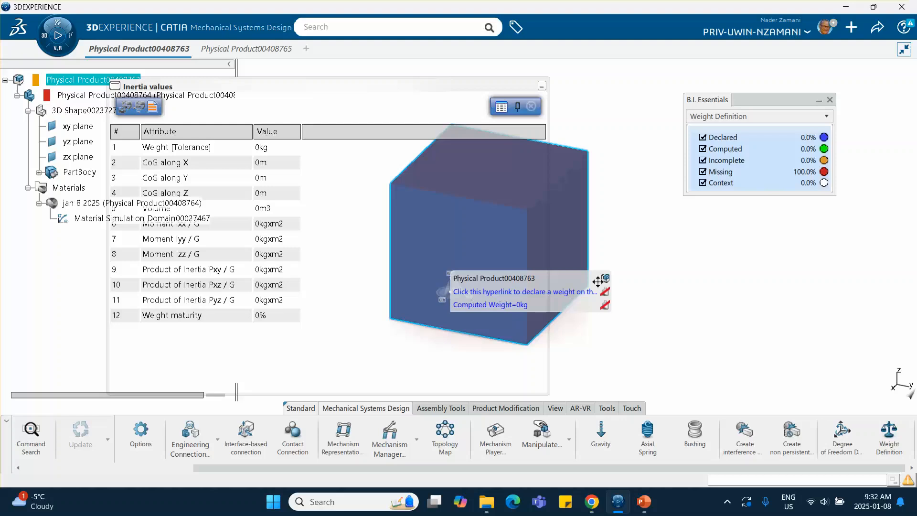
click(531, 106)
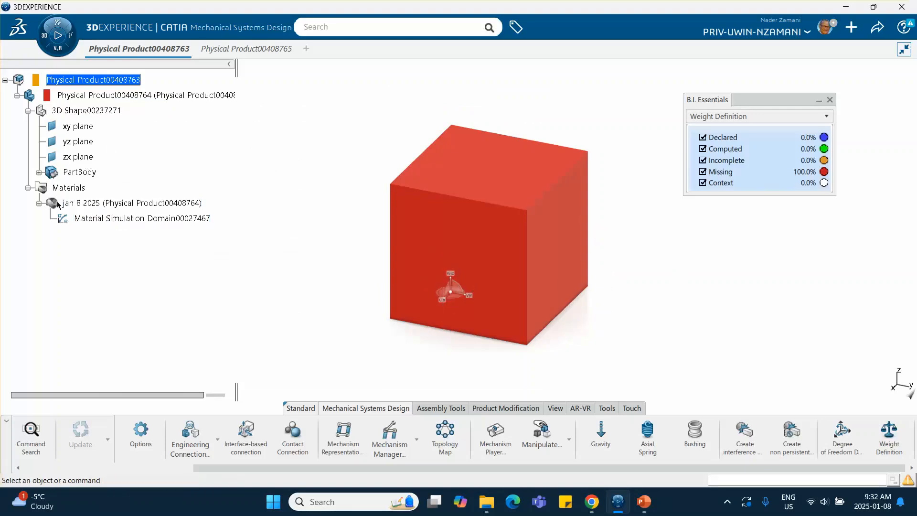
Step: Set the density in the "jan 8 2025" core material's definition to 1000 kg_m3
click(122, 207)
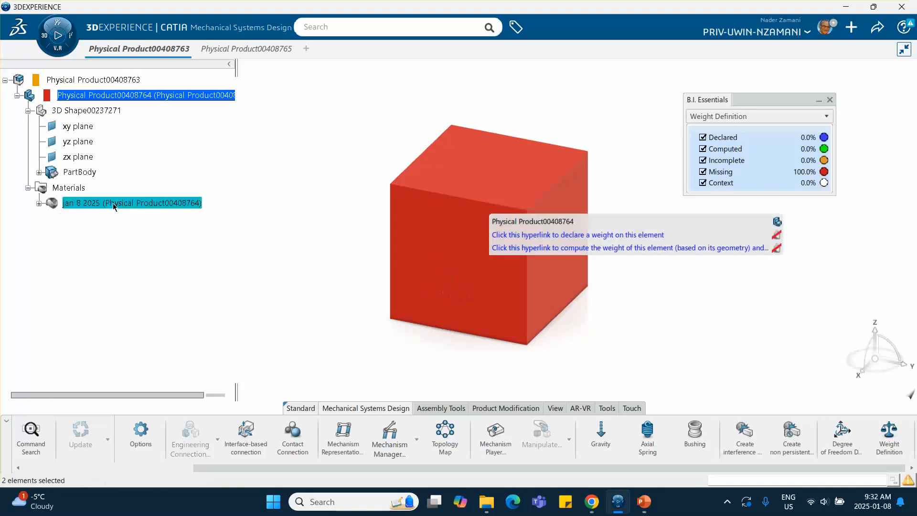
double_click(114, 203)
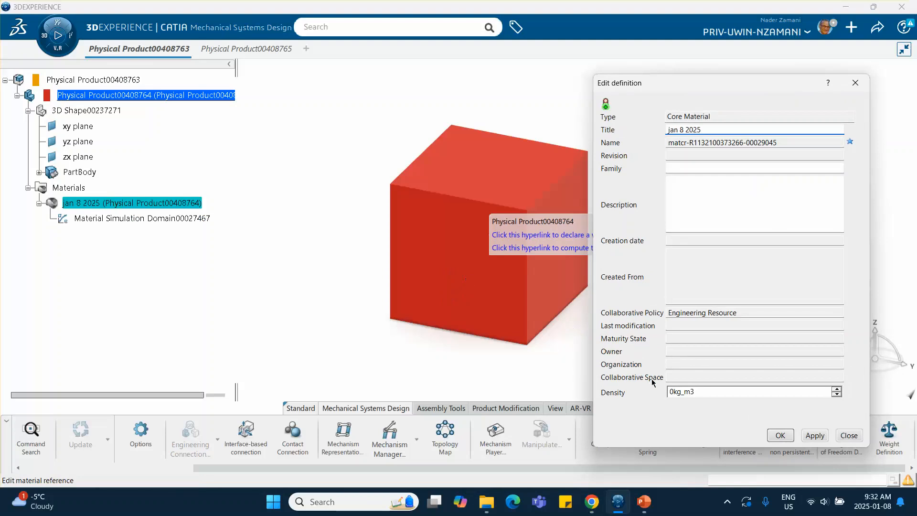
click(668, 392)
text(100)
click(779, 435)
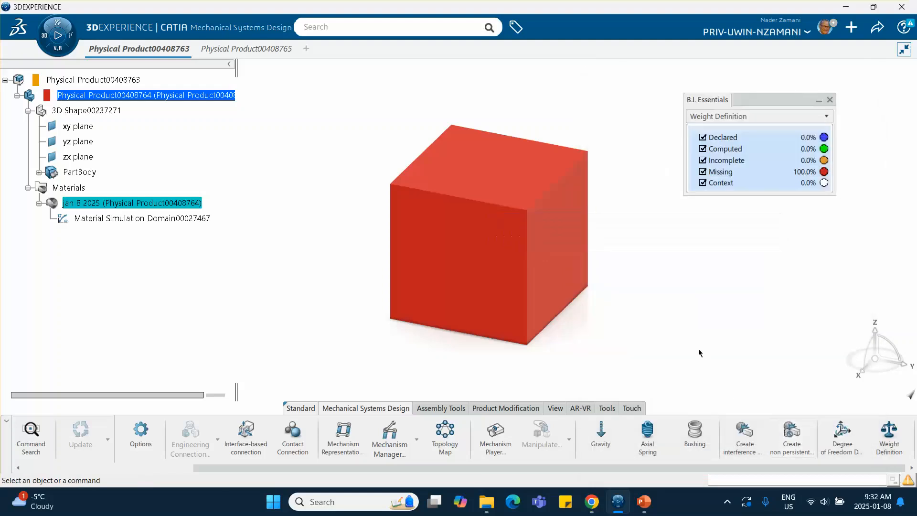
Step: Restart Weight Definition for the root product and compute the cube part's weight and inertia from its geometry
click(77, 82)
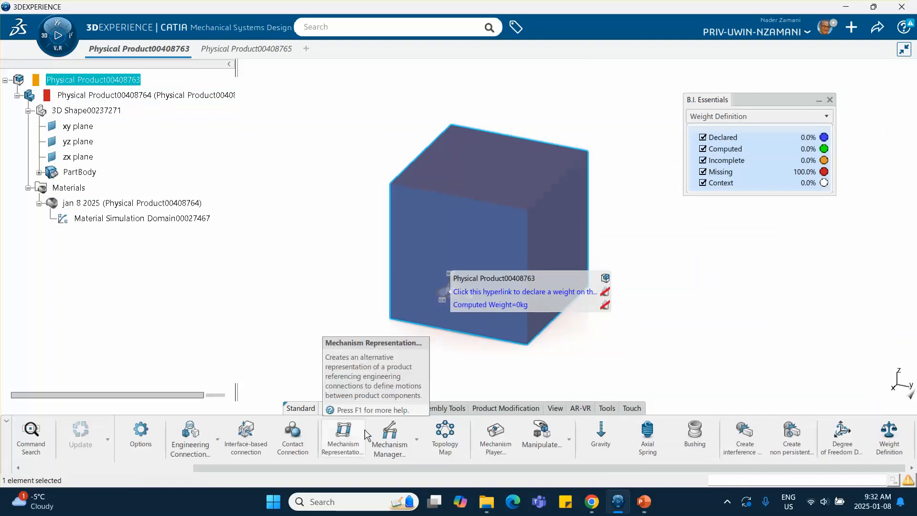
click(889, 437)
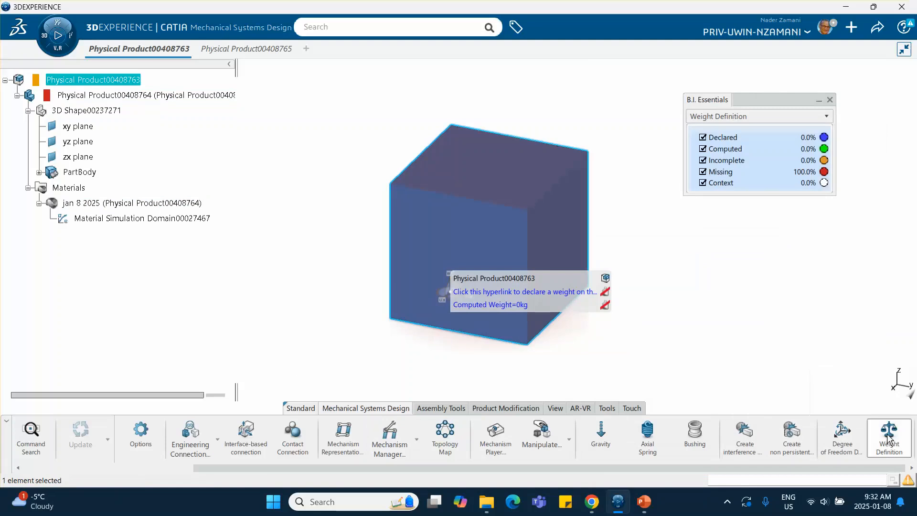
click(889, 437)
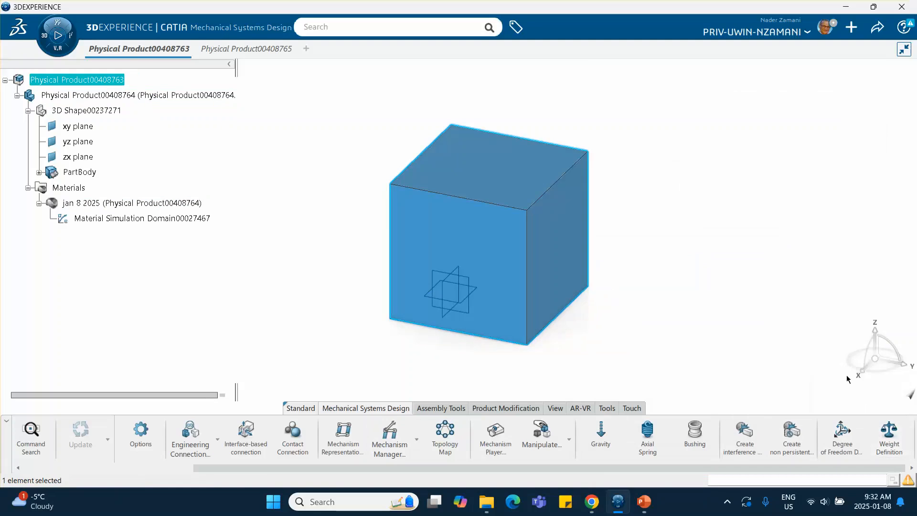
click(726, 284)
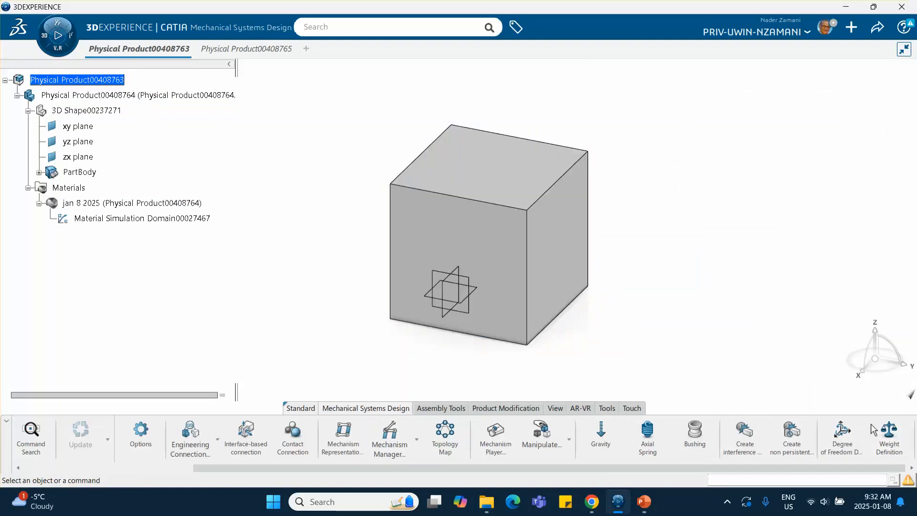
click(891, 432)
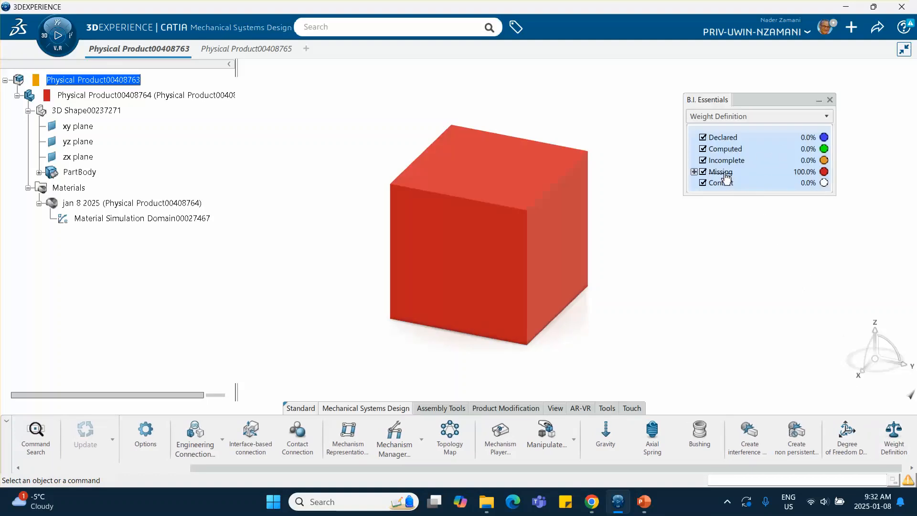
click(134, 96)
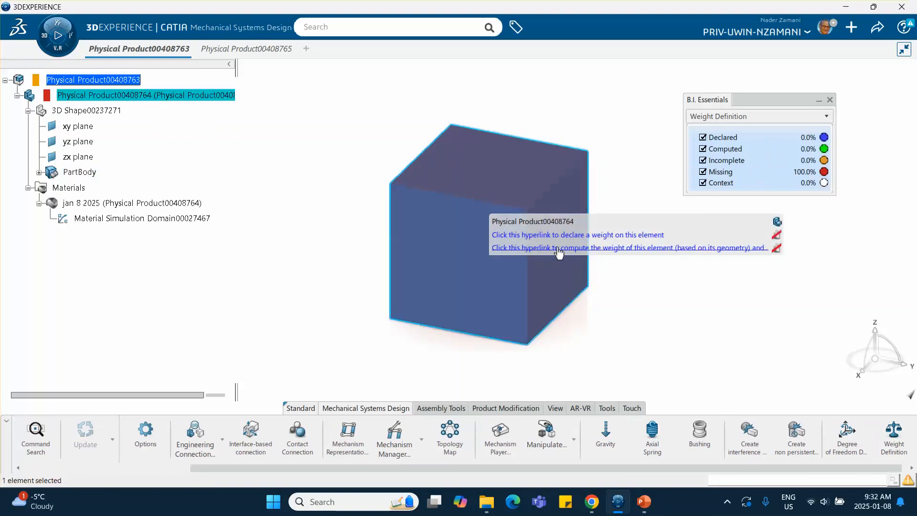
click(675, 248)
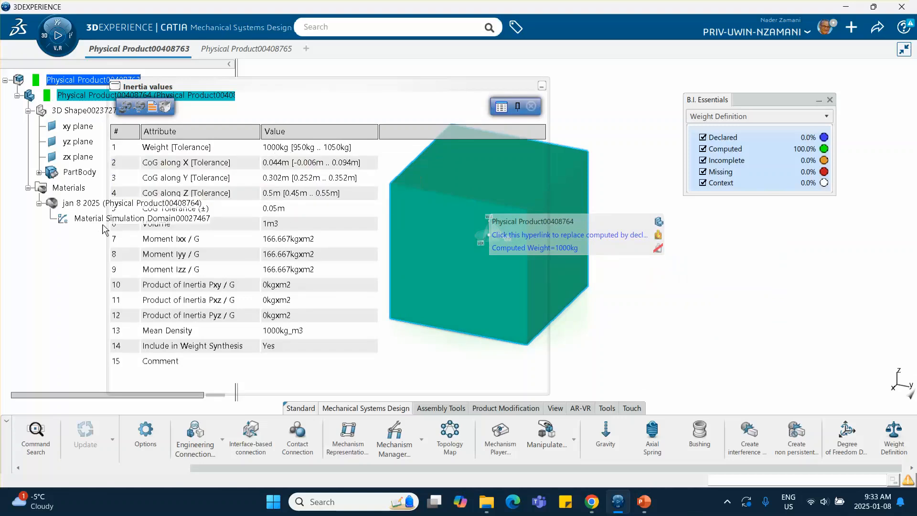
Step: Switch to the PowerPoint presentation, review the cube inertia formulas and the material density slide, and close it
mouse_move(642, 507)
mouse_move(645, 502)
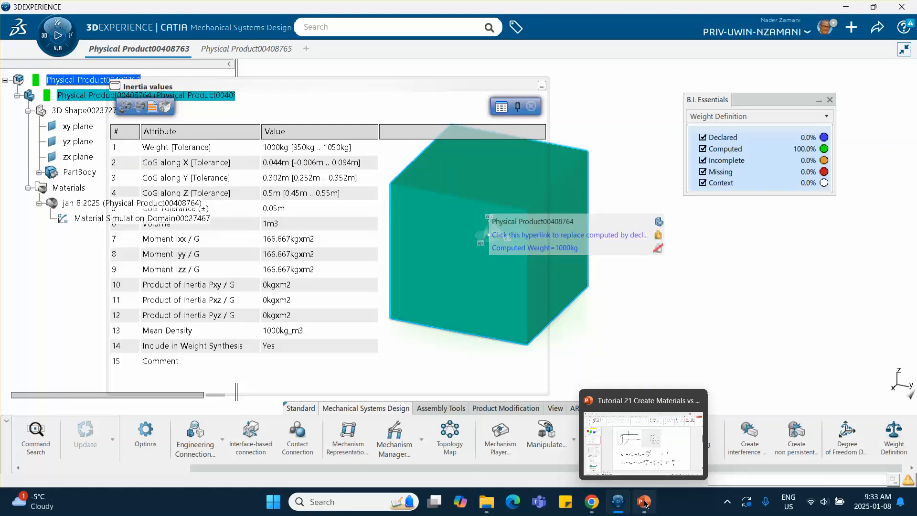
click(644, 502)
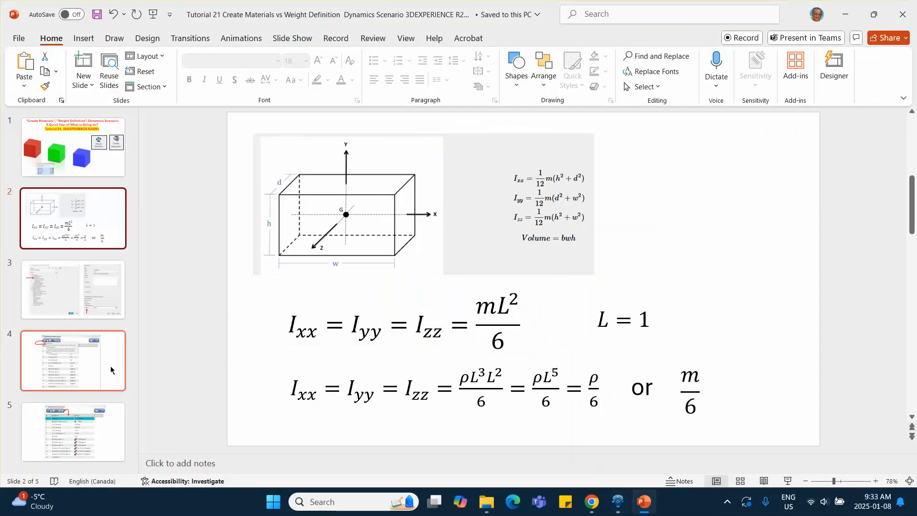
click(86, 371)
click(86, 311)
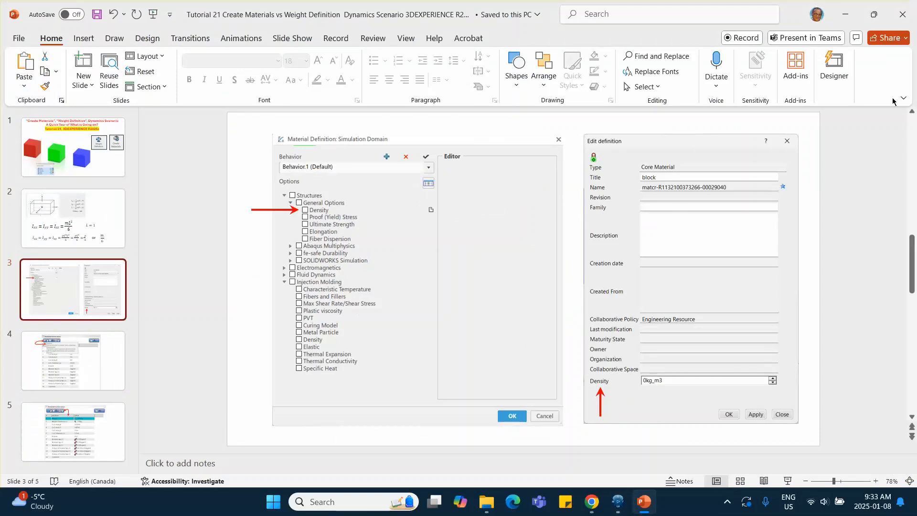
click(902, 13)
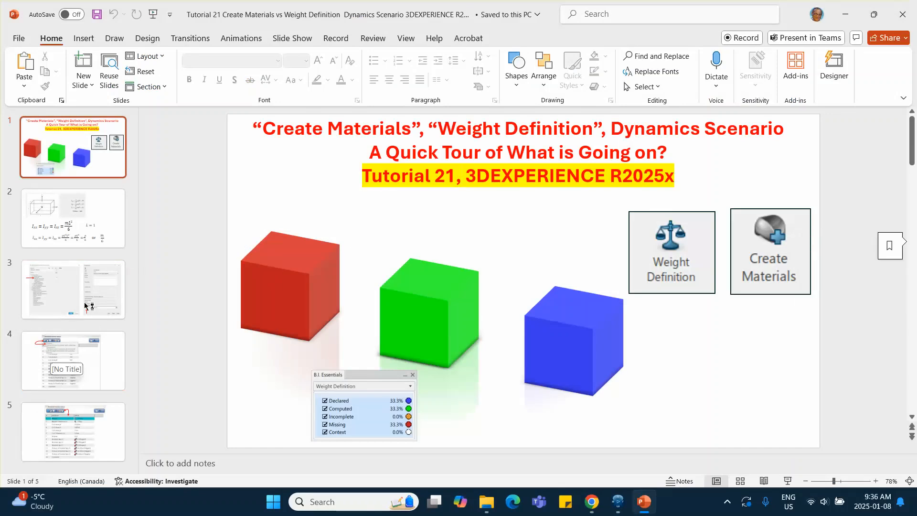
Step: Review the presentation's slides on material density and declared inertia values, and return to 3DEXPERIENCE
click(91, 276)
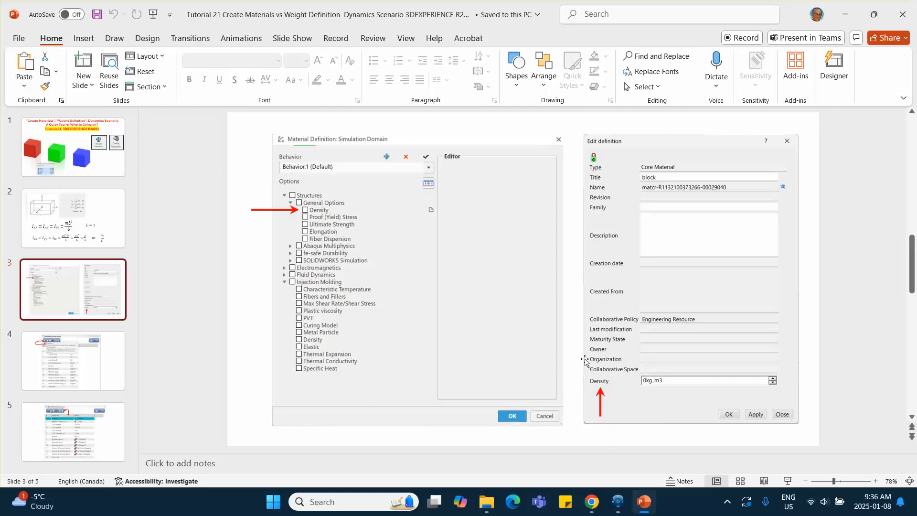
click(96, 352)
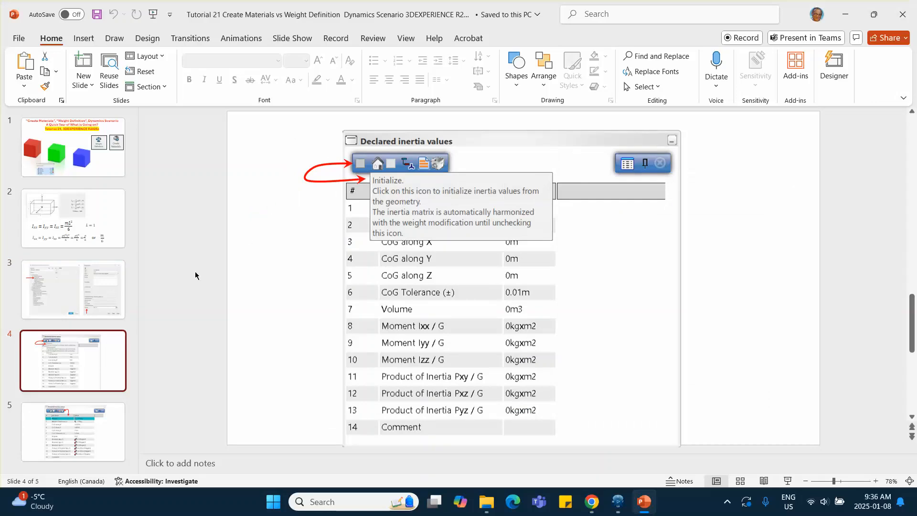
click(92, 408)
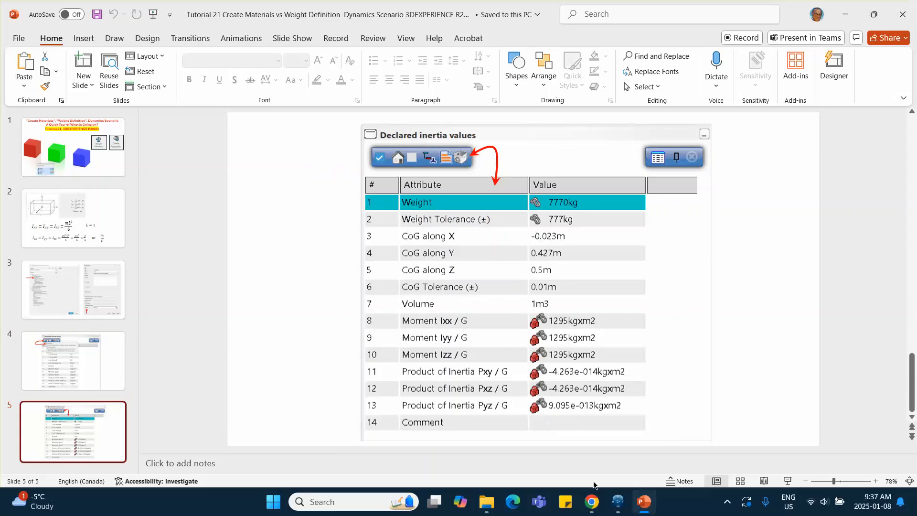
click(618, 503)
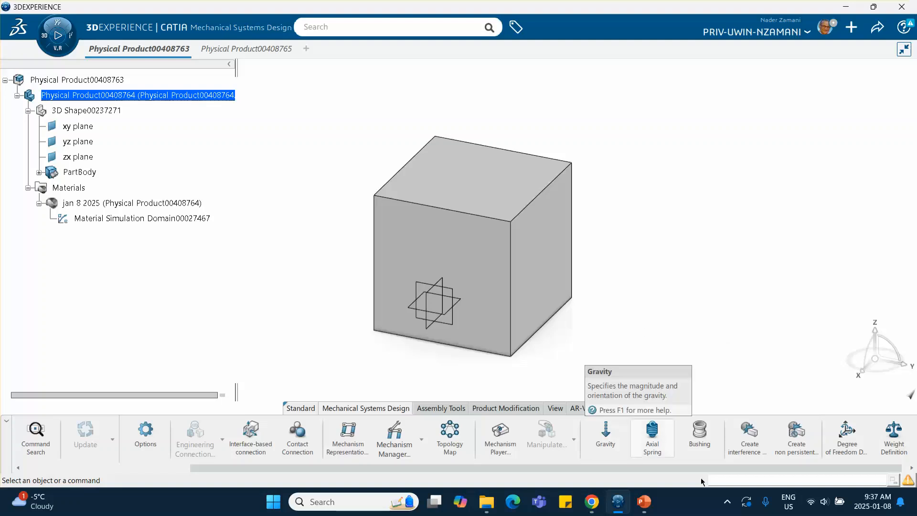
click(728, 503)
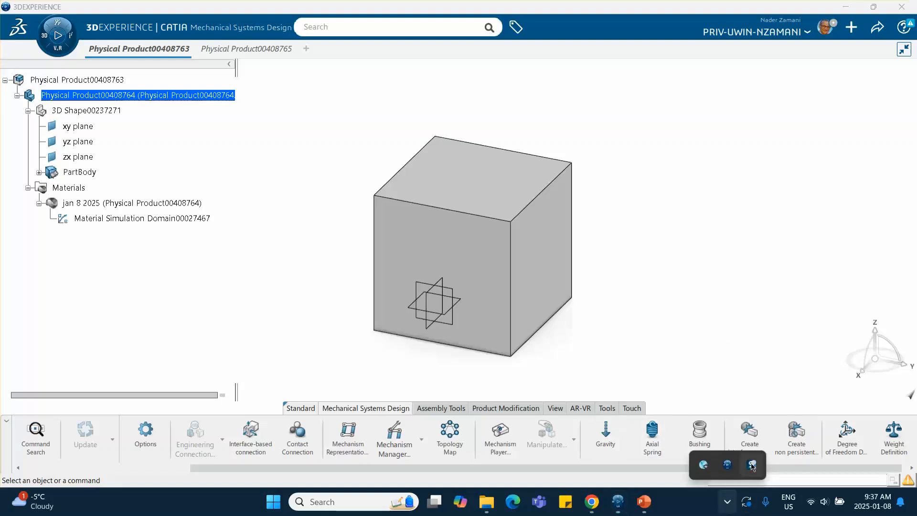